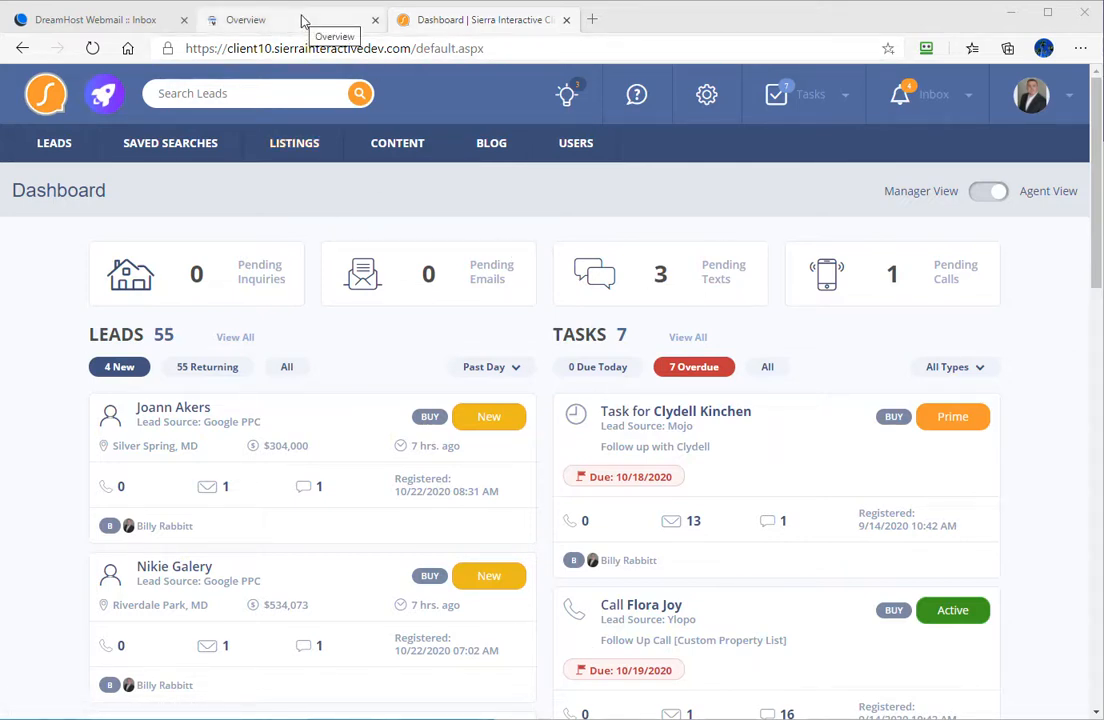
View the Search Console overview, bring up the Notepad notes and move their window aside.
left_click(218, 21)
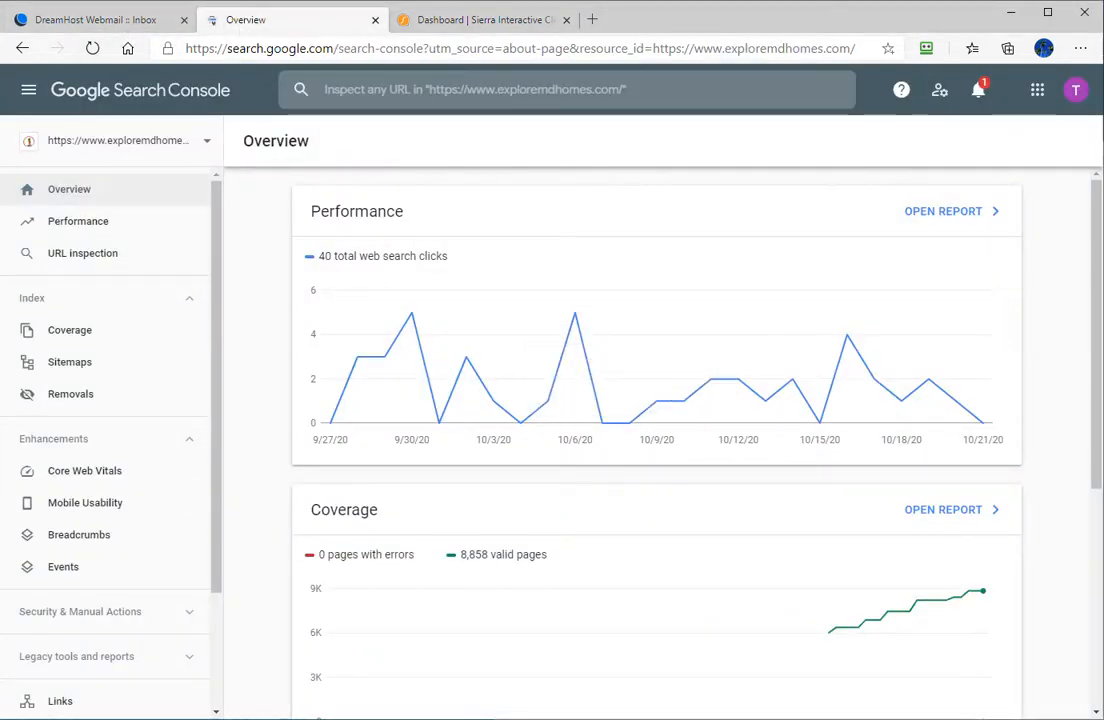
key("alt+Tab")
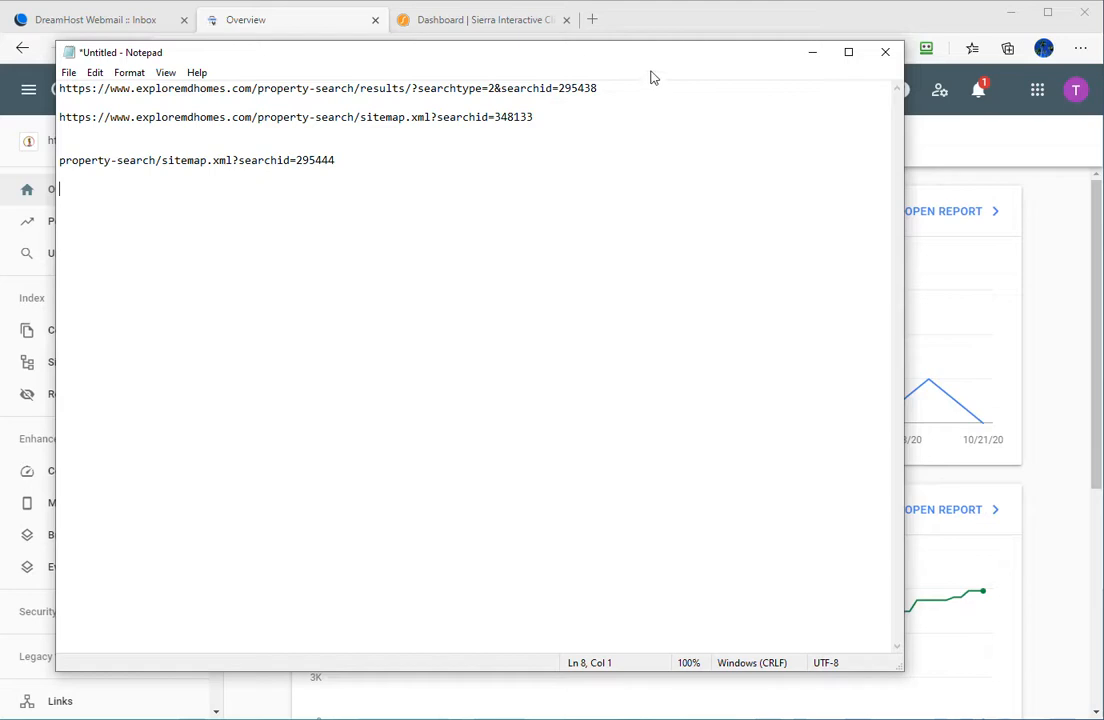
left_click_drag(645, 62, 1103, 295)
Open the saved searches list in Sierra Interactive and view the California search results in a new browser tab.
left_click(482, 24)
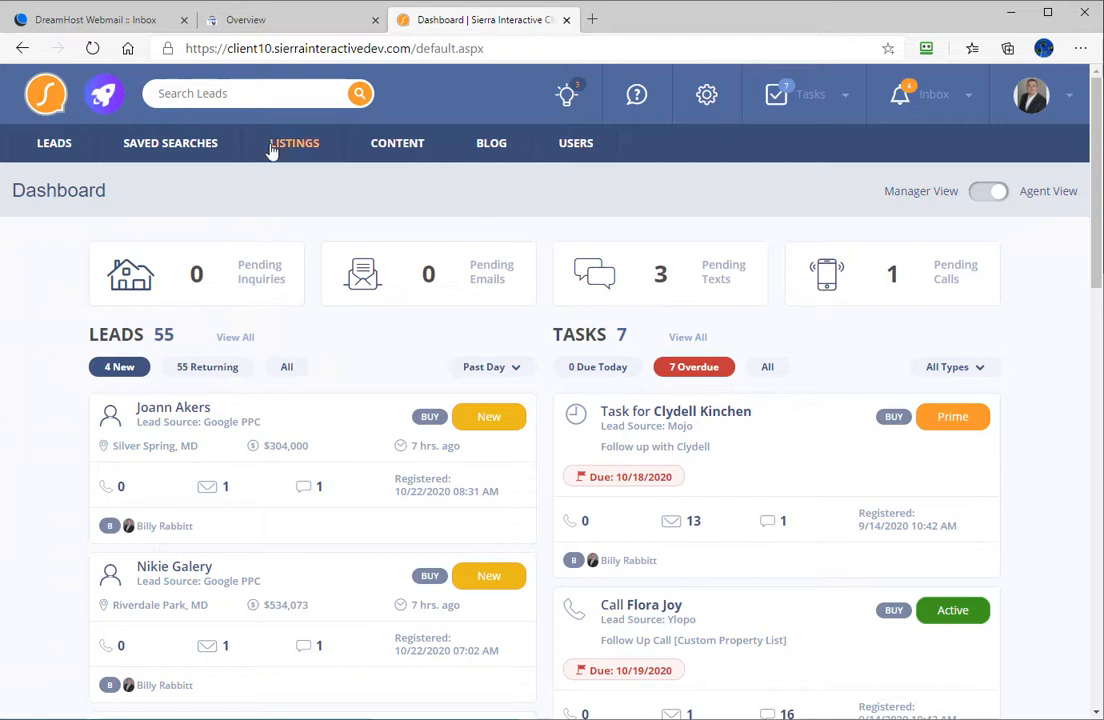
mouse_move(178, 148)
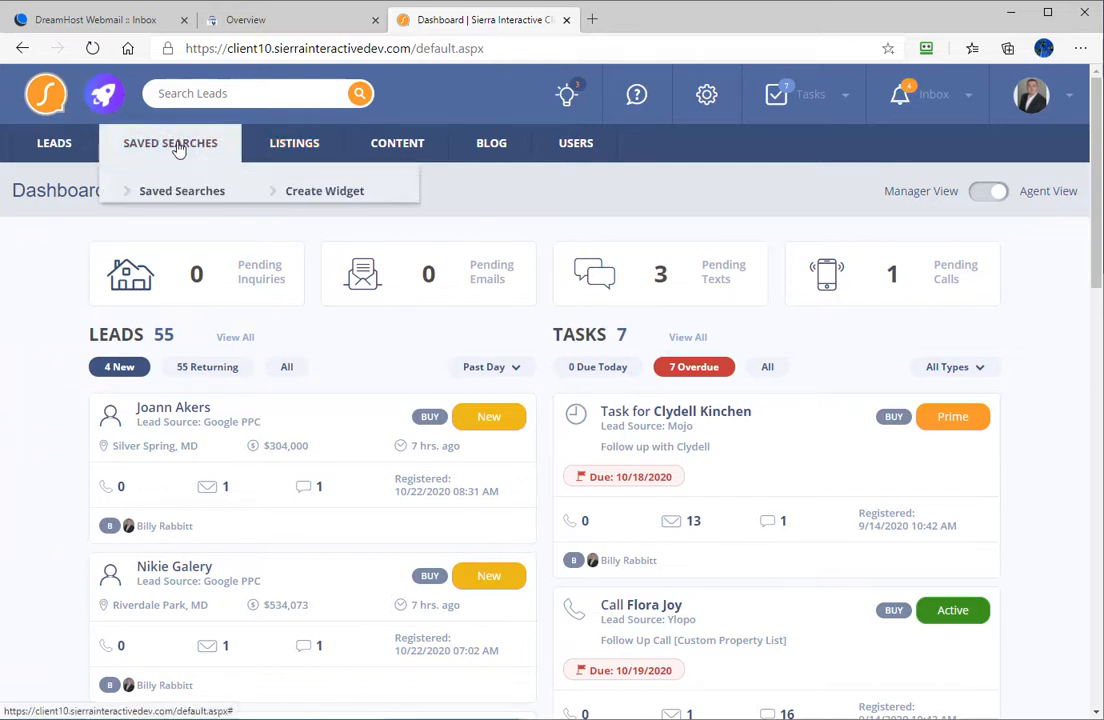
left_click(174, 199)
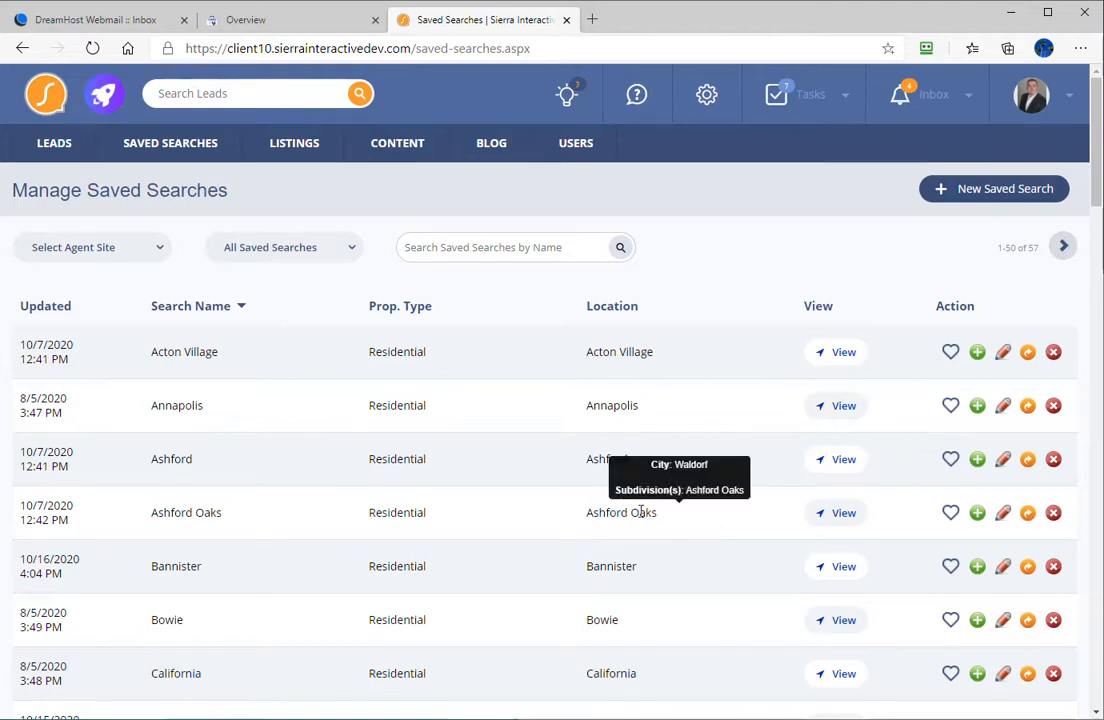
scroll(652, 484, "down", 1)
scroll(652, 484, "down", 3)
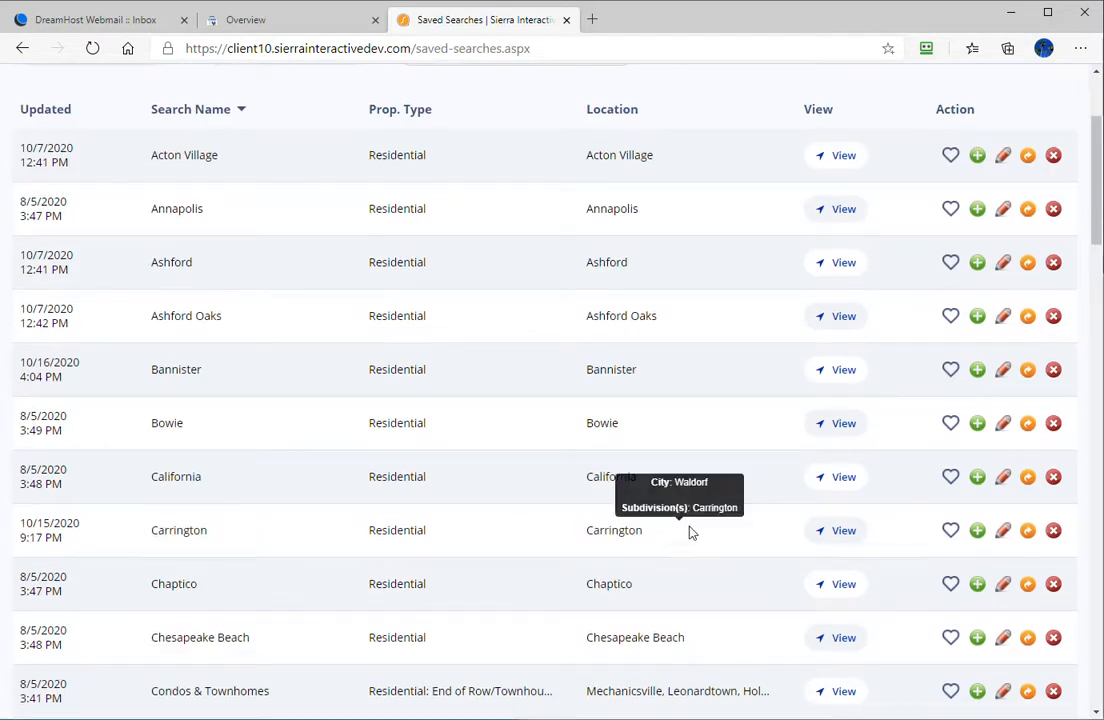
right_click(845, 486)
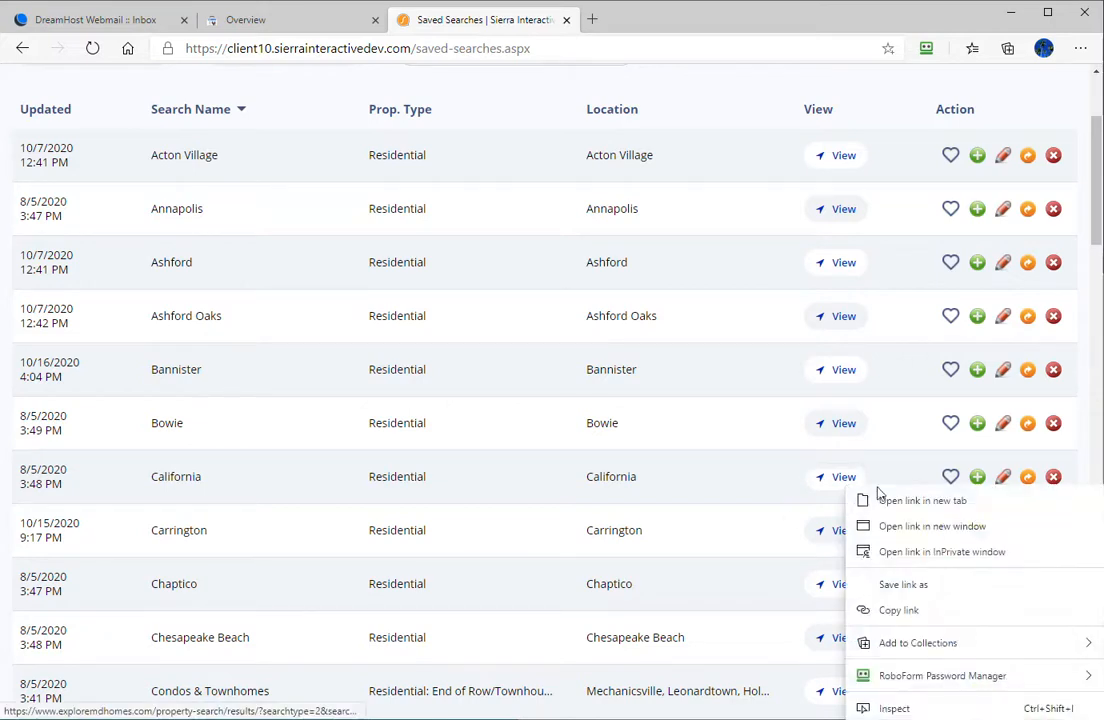
left_click(907, 501)
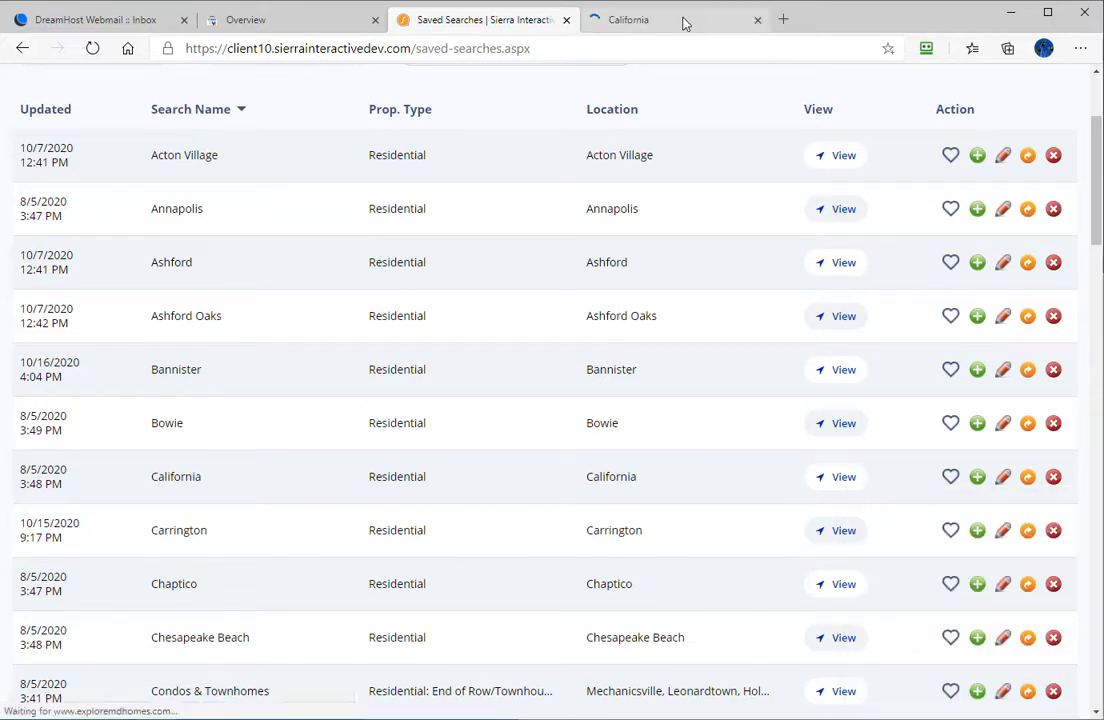
left_click(679, 28)
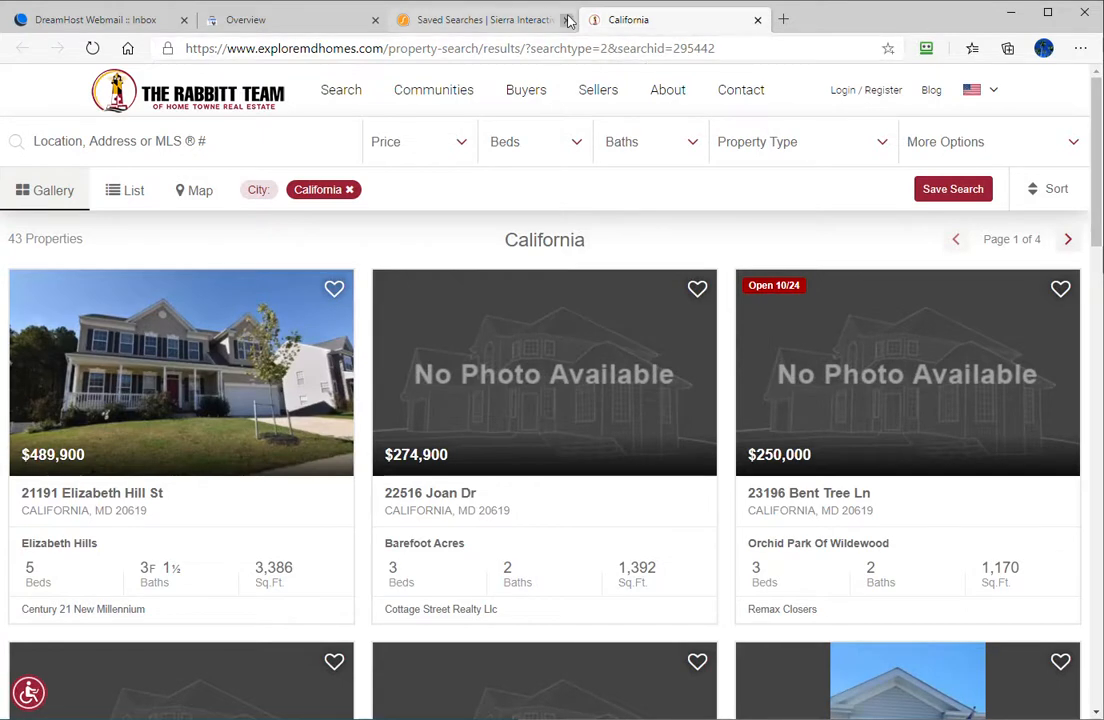
Copy the California results page URL and paste it over the first URL in Notepad.
mouse_move(526, 90)
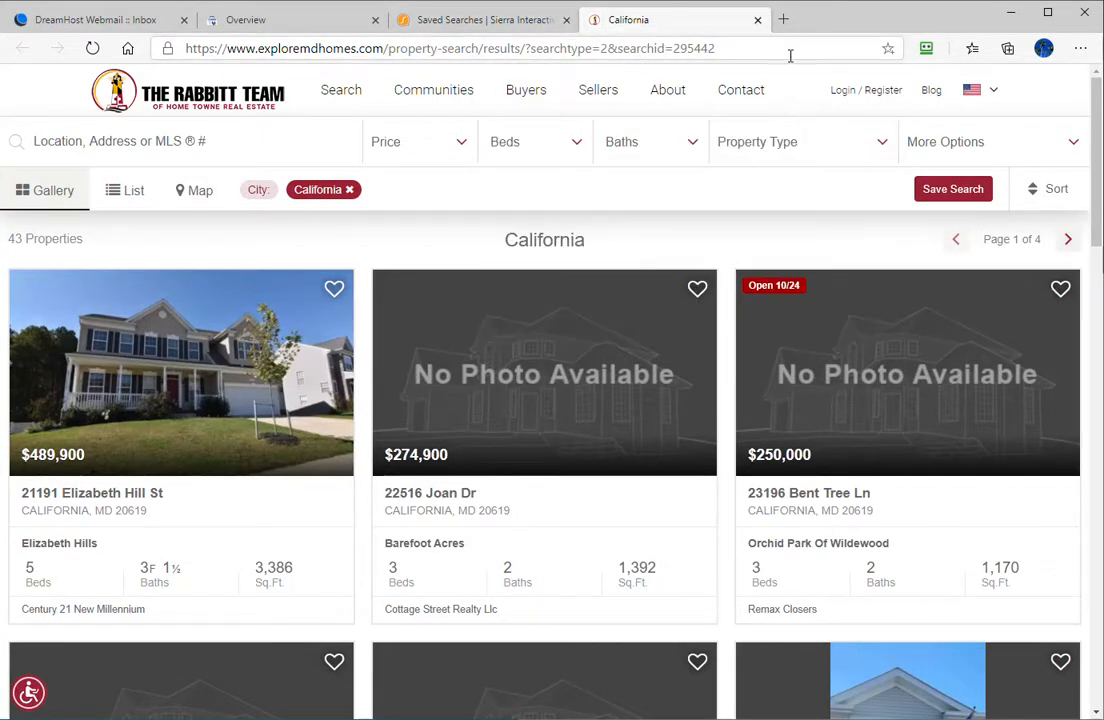
left_click(759, 46)
key("ctrl+c")
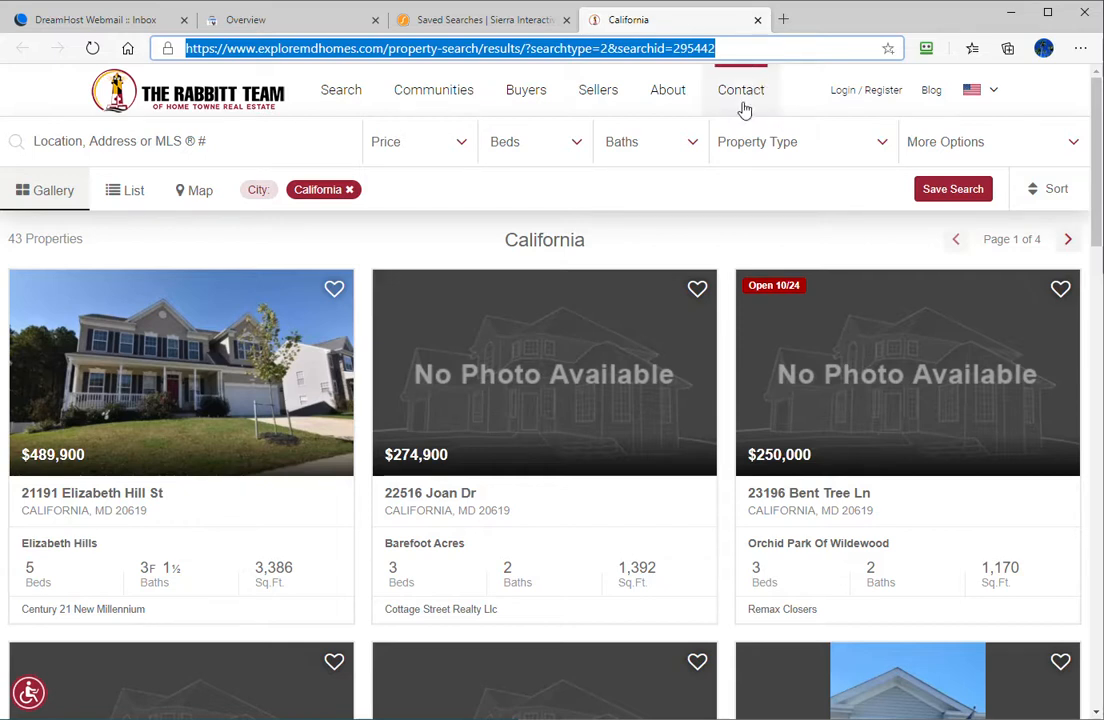
key("alt+Tab")
left_click_drag(1100, 285, 1021, 241)
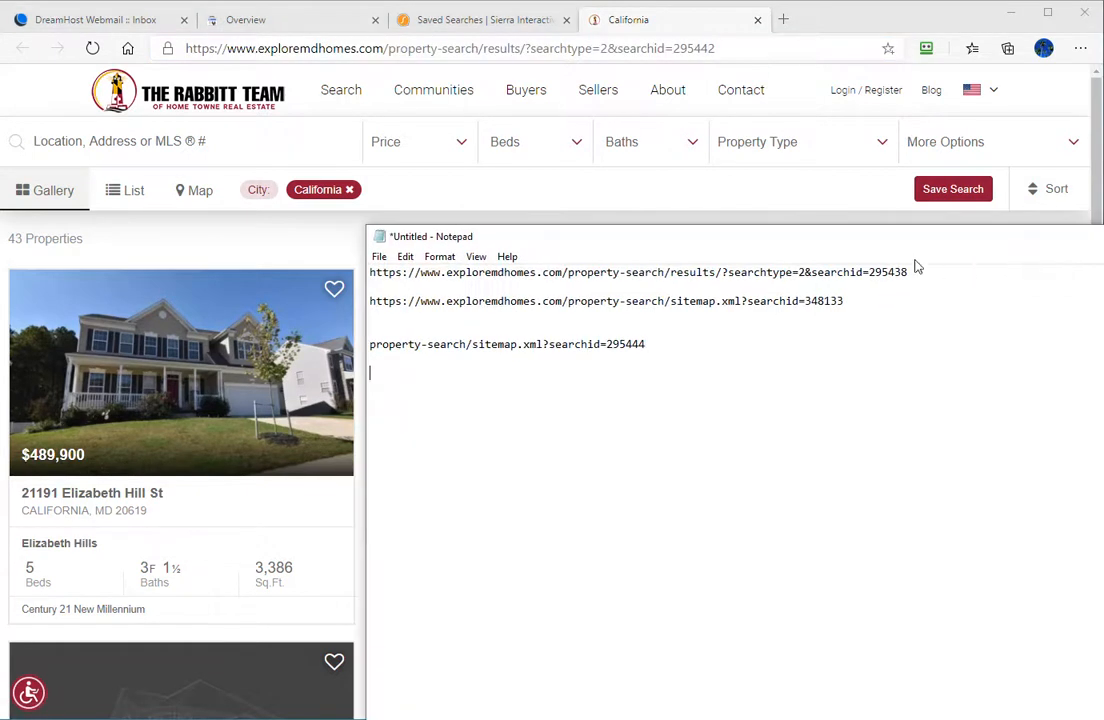
left_click_drag(941, 269, 318, 245)
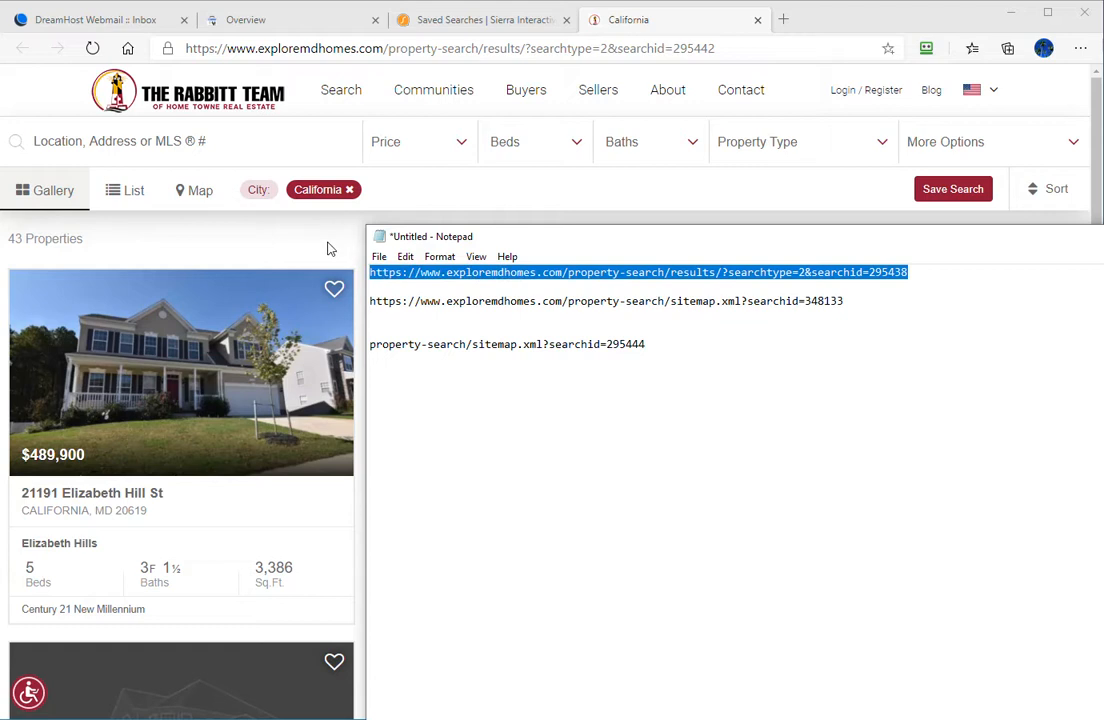
key("ctrl+v")
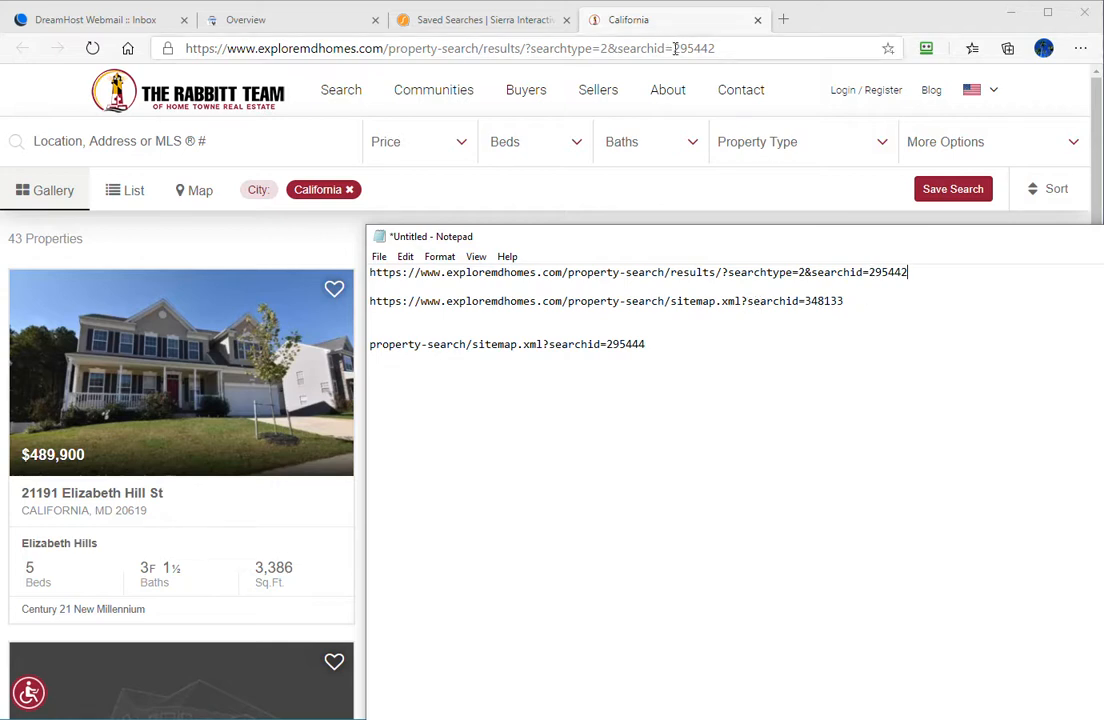
Replace the search ID in Notepad's full sitemap URL with 295442 and copy the whole URL.
left_click_drag(869, 273, 911, 272)
key("ctrl+c")
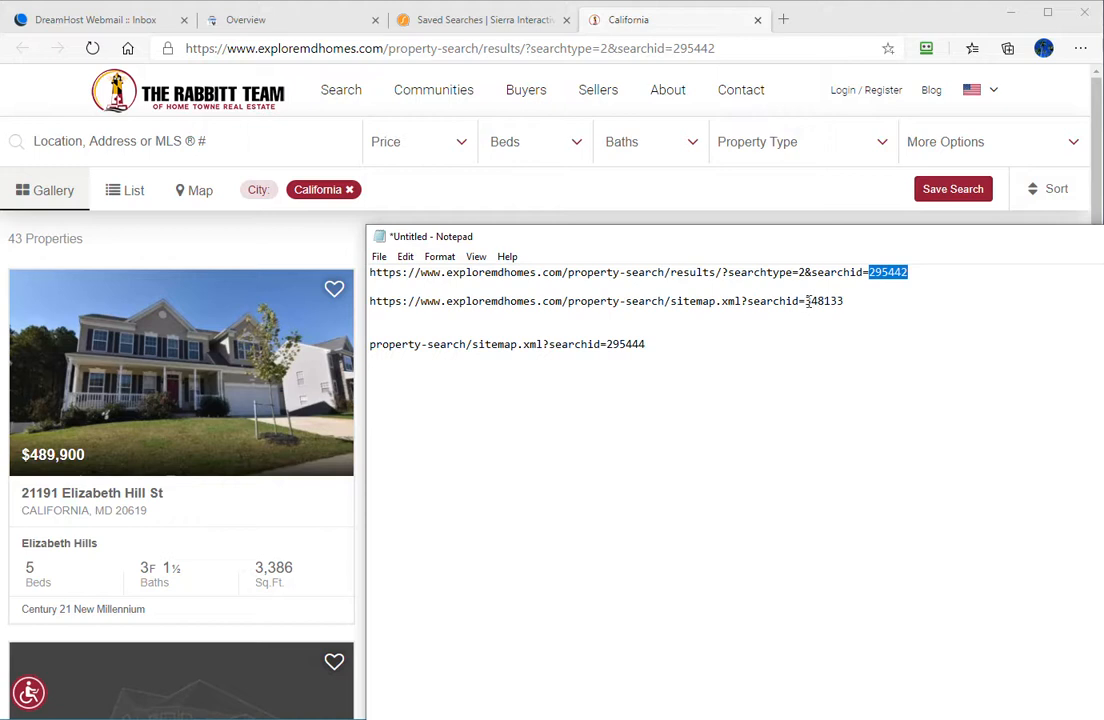
left_click_drag(806, 300, 360, 305)
key("ctrl+v")
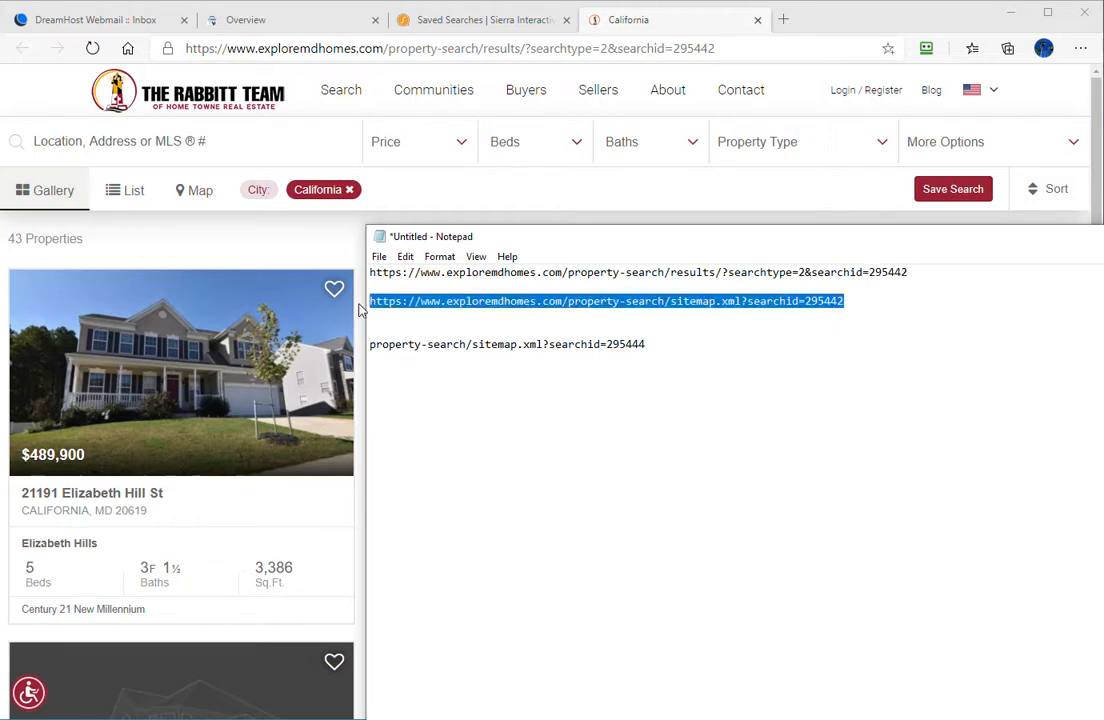
left_click(742, 25)
left_click(783, 19)
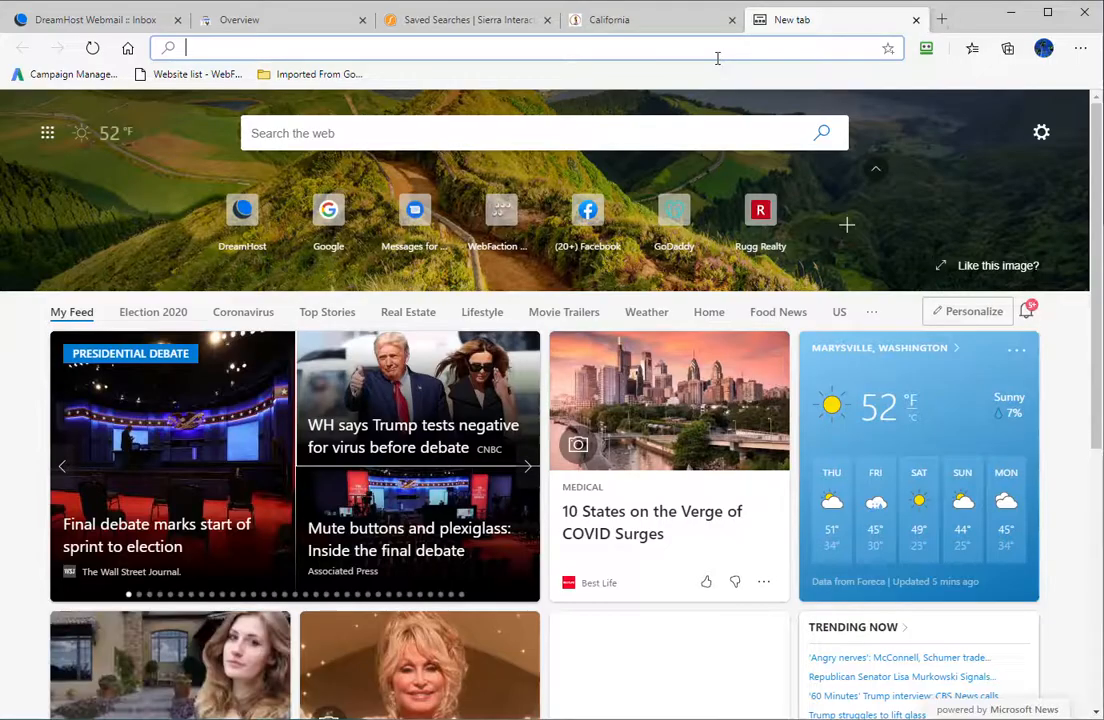
type("https://www.exploremdhomes.com/property-search/sitemap.xml?searchid=295442")
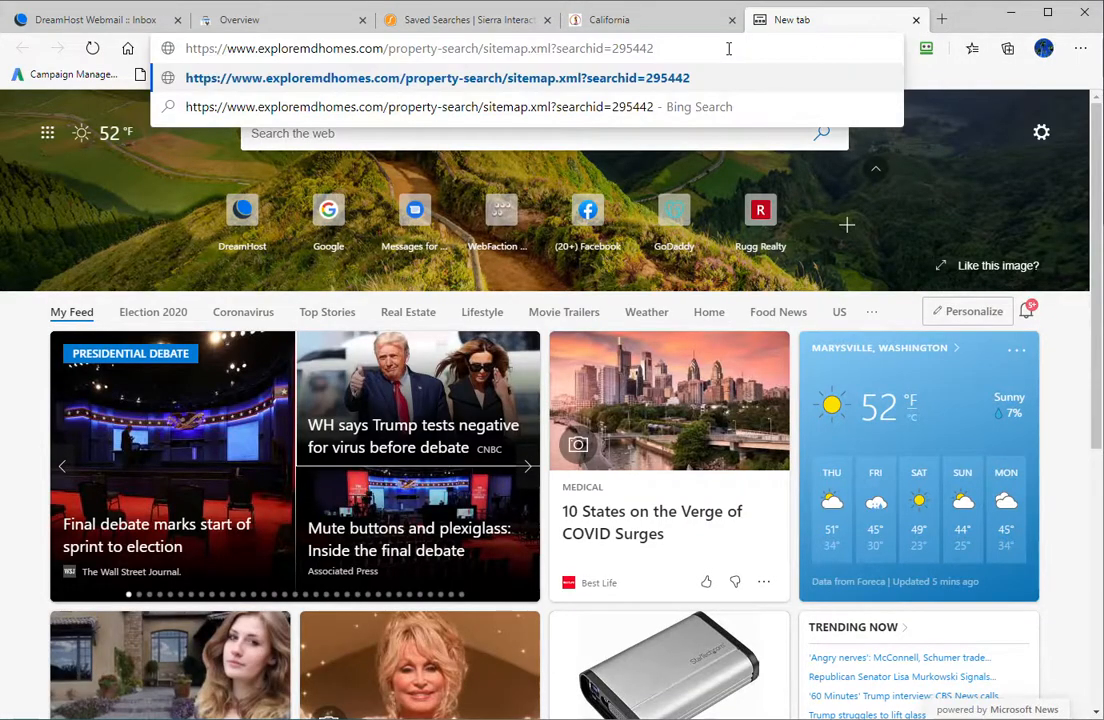
key("Return")
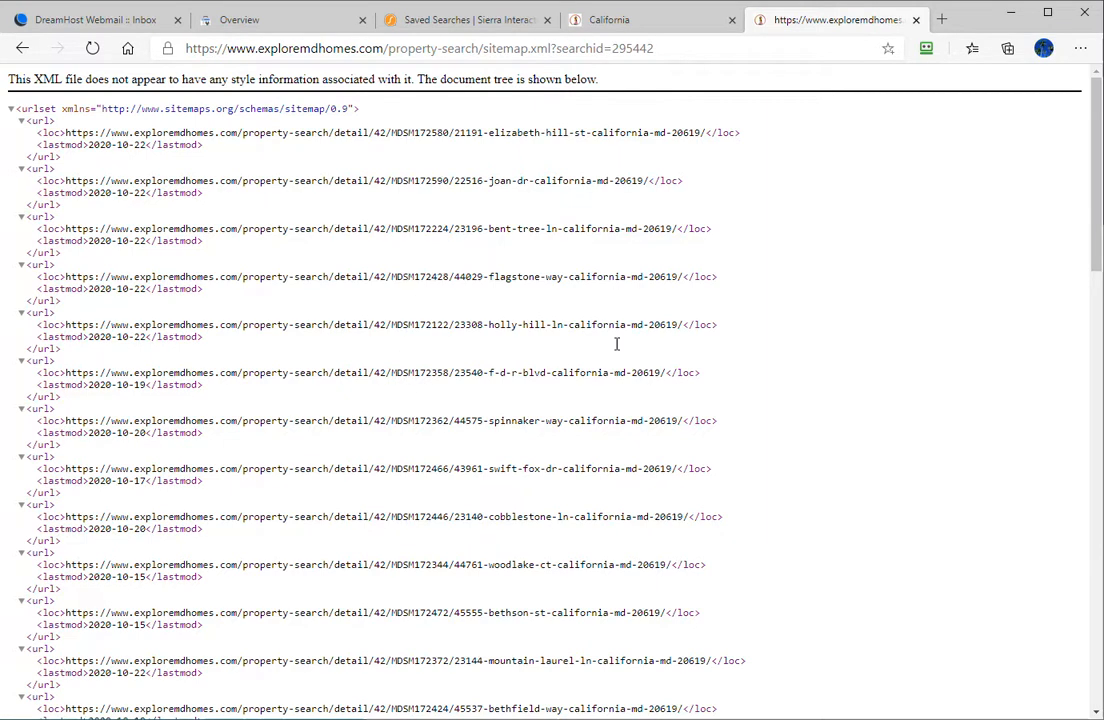
Switch to Google Search Console and open the Sitemaps page for the exploremdhomes.com property.
left_click(298, 22)
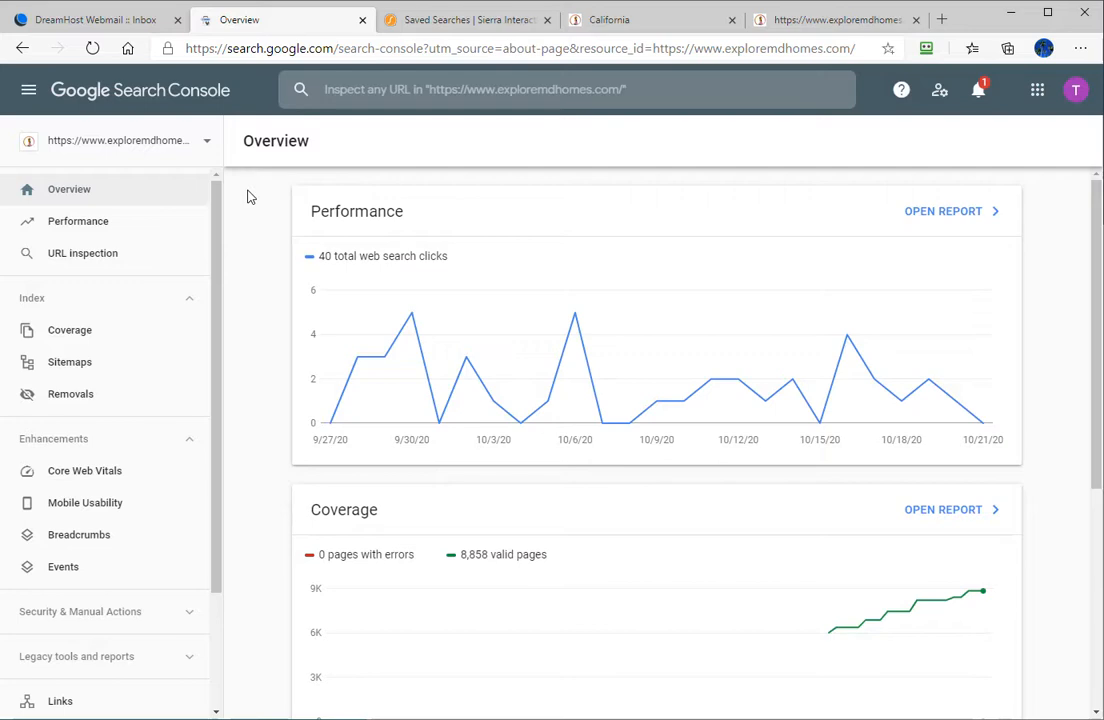
left_click(70, 368)
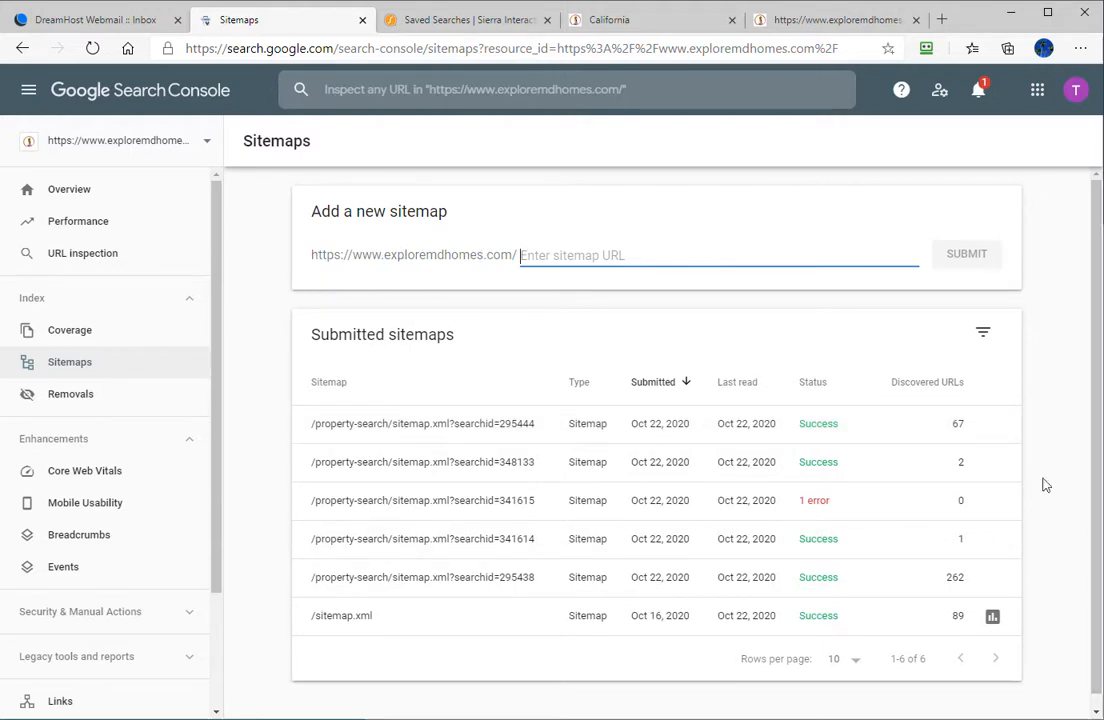
In Notepad, replace the search ID in the relative sitemap path with 295442 and copy the entire path.
left_click(1102, 457)
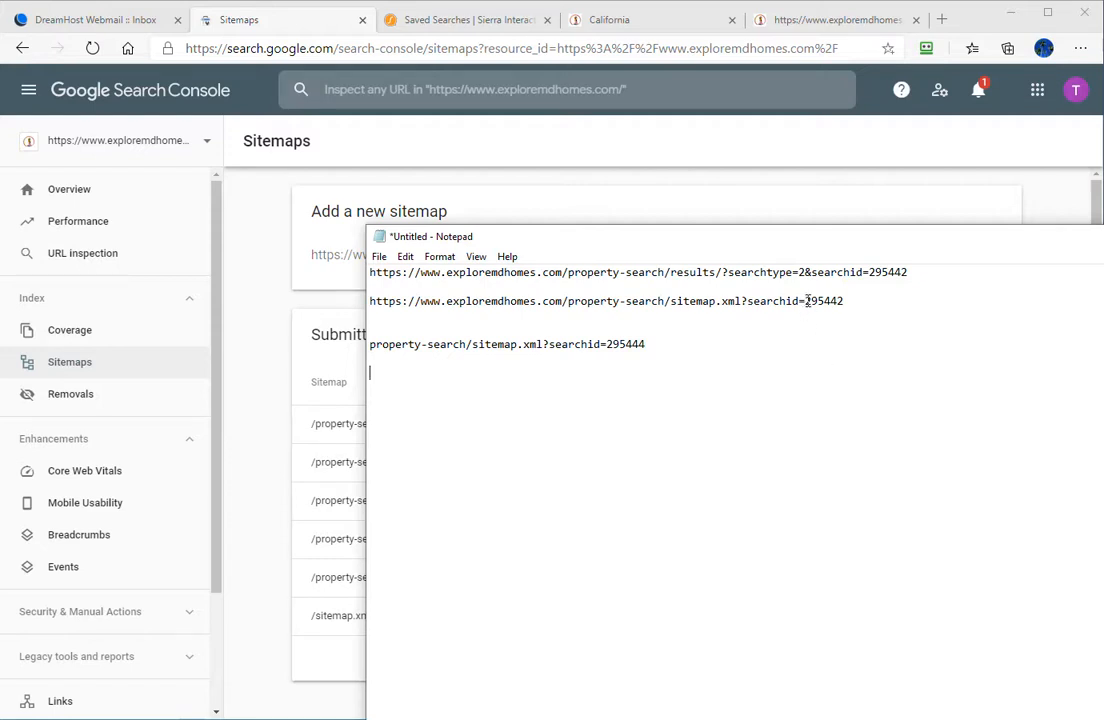
left_click_drag(806, 303, 846, 302)
key("ctrl+c")
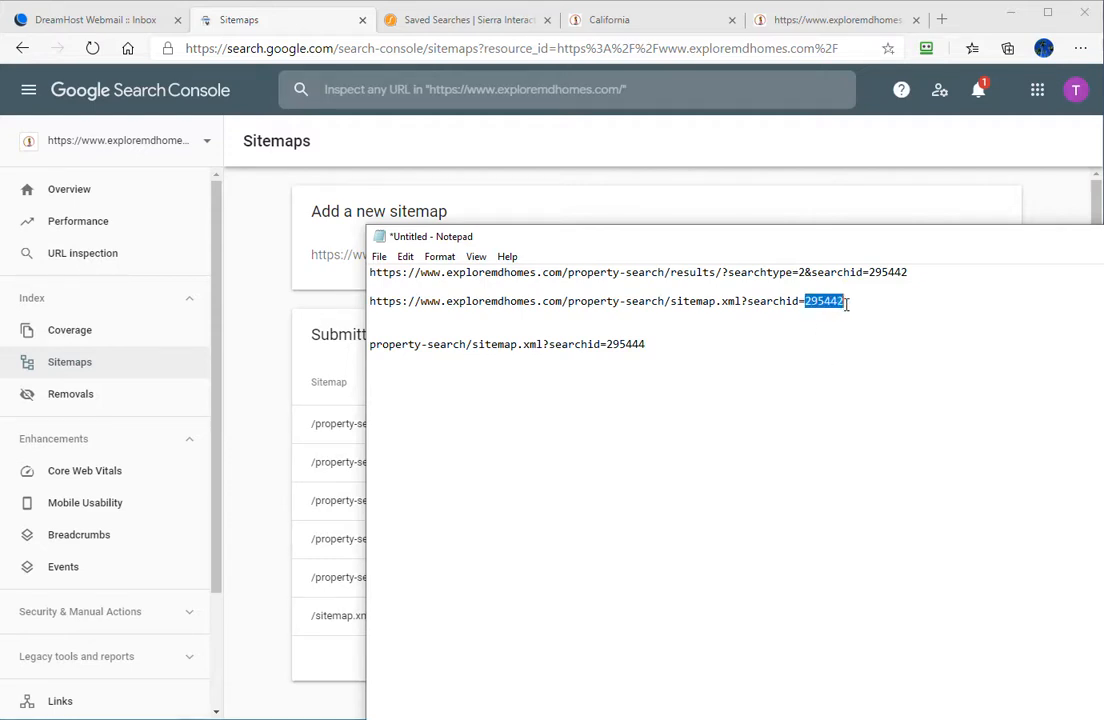
left_click(609, 344)
left_click_drag(607, 344, 369, 344)
key("ctrl+v")
left_click(480, 402)
left_click_drag(647, 344, 367, 346)
key("ctrl+c")
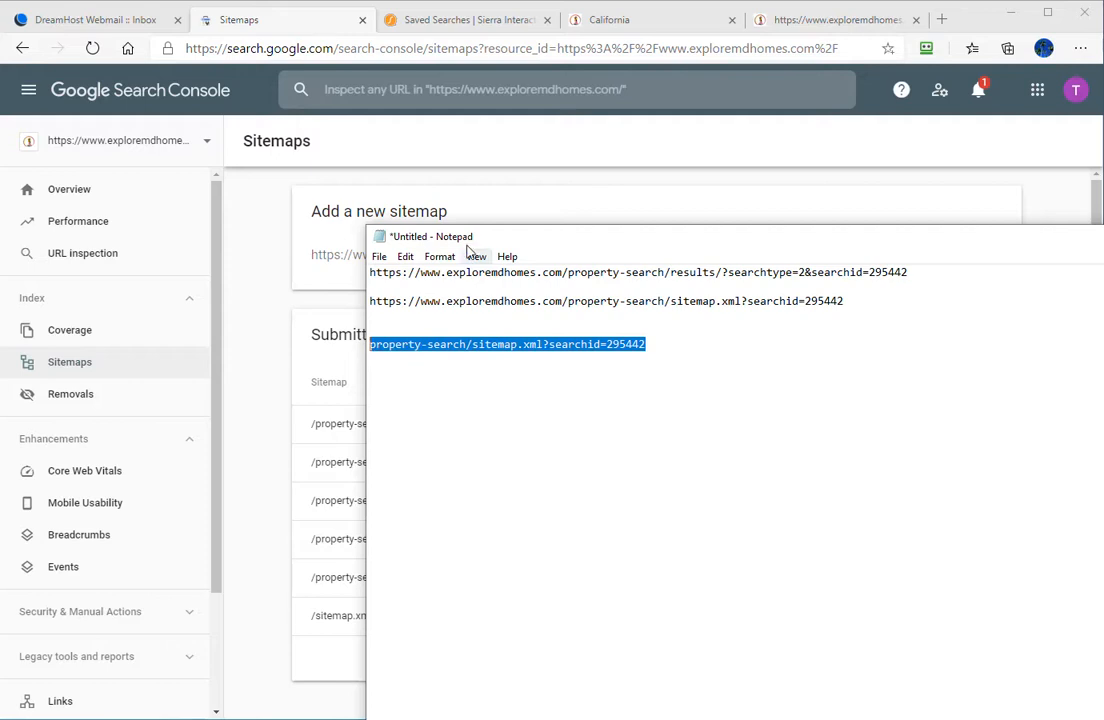
Submit property-search/sitemap.xml?searchid=295442 as a new sitemap in Search Console and dismiss the confirmation.
left_click(498, 205)
left_click(581, 255)
key("ctrl+v")
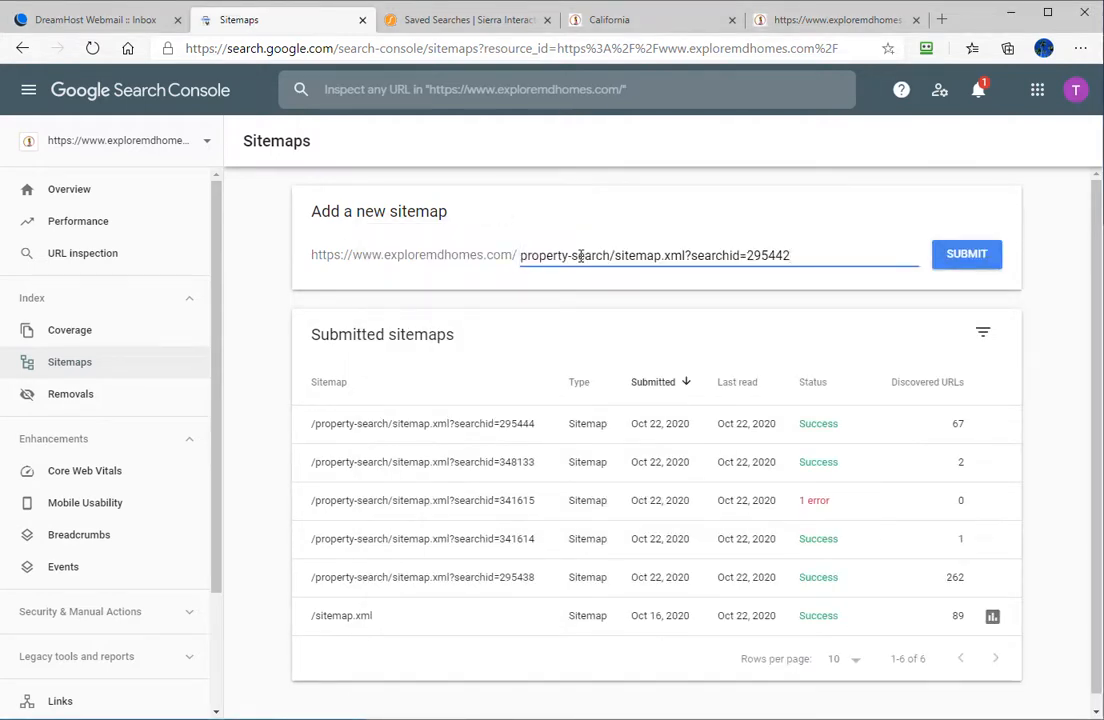
left_click(957, 262)
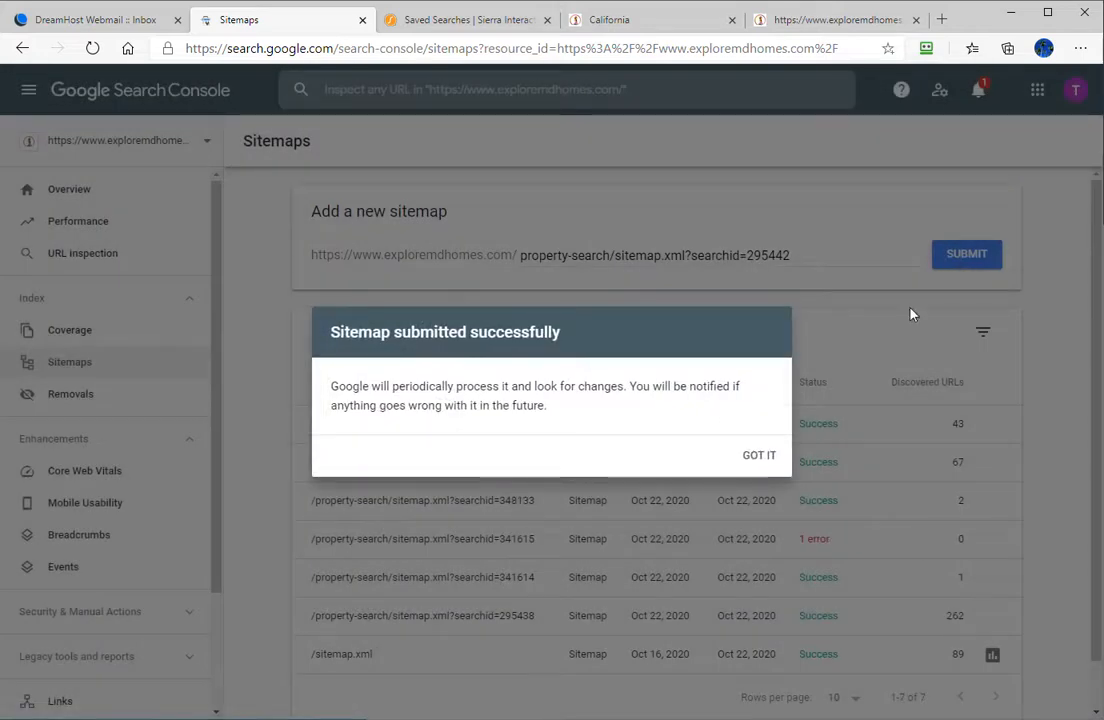
left_click(759, 456)
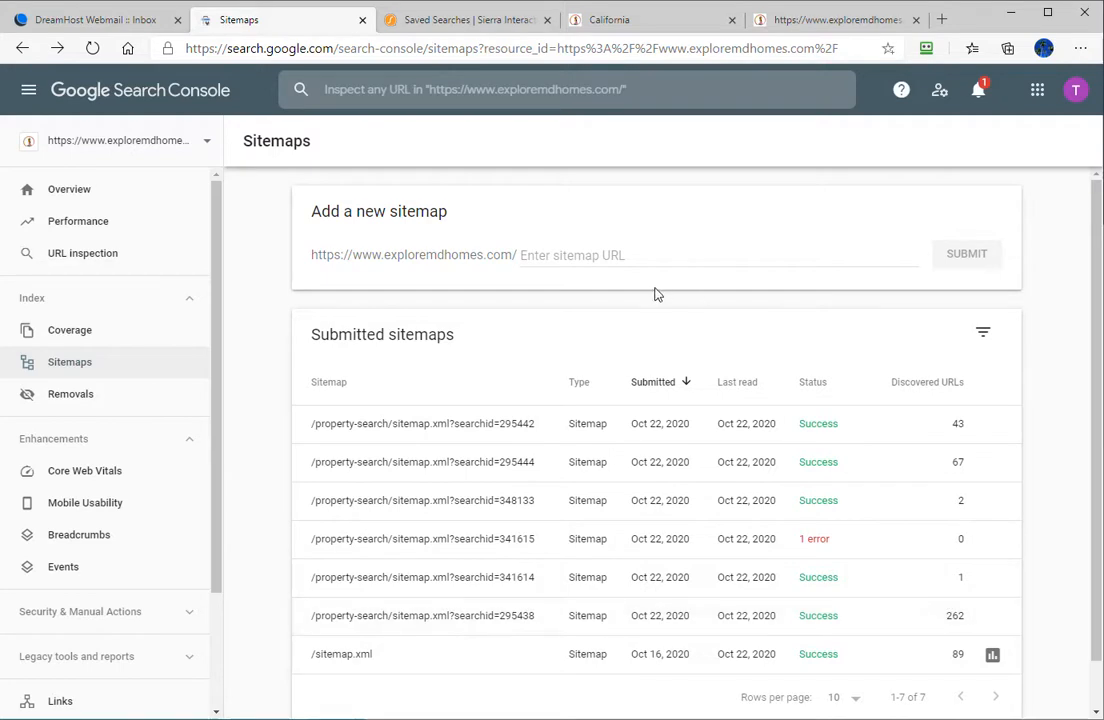
Return to the saved searches list and view the Carrington search results in a new browser tab.
left_click(437, 28)
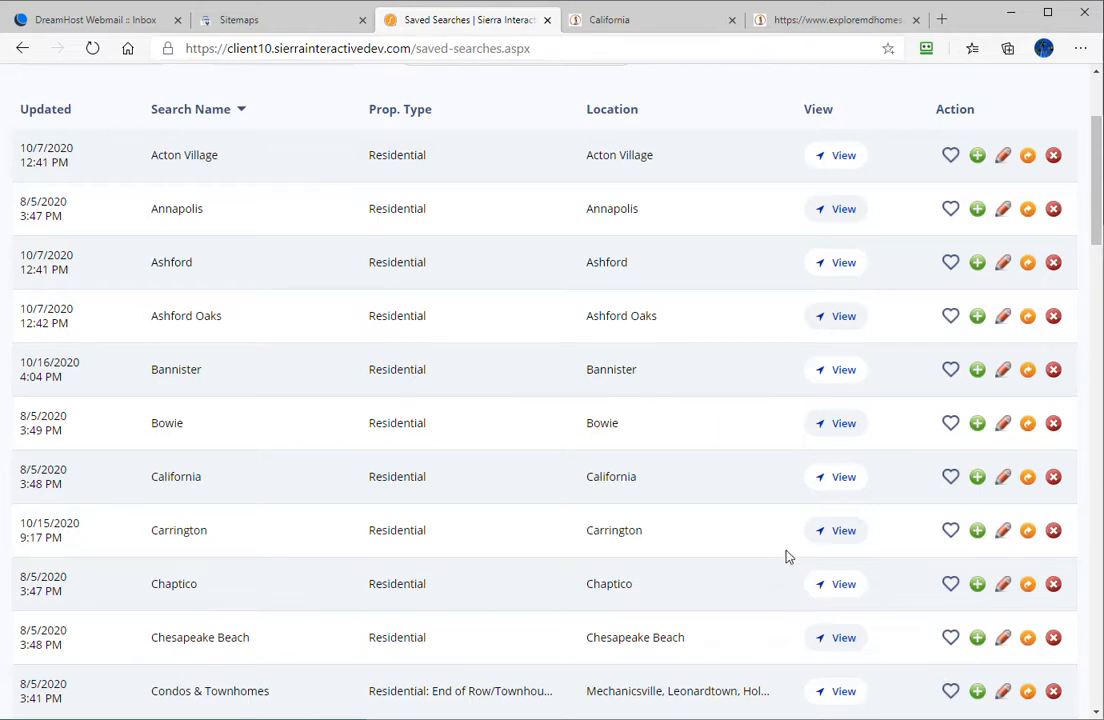
right_click(846, 536)
left_click(892, 549)
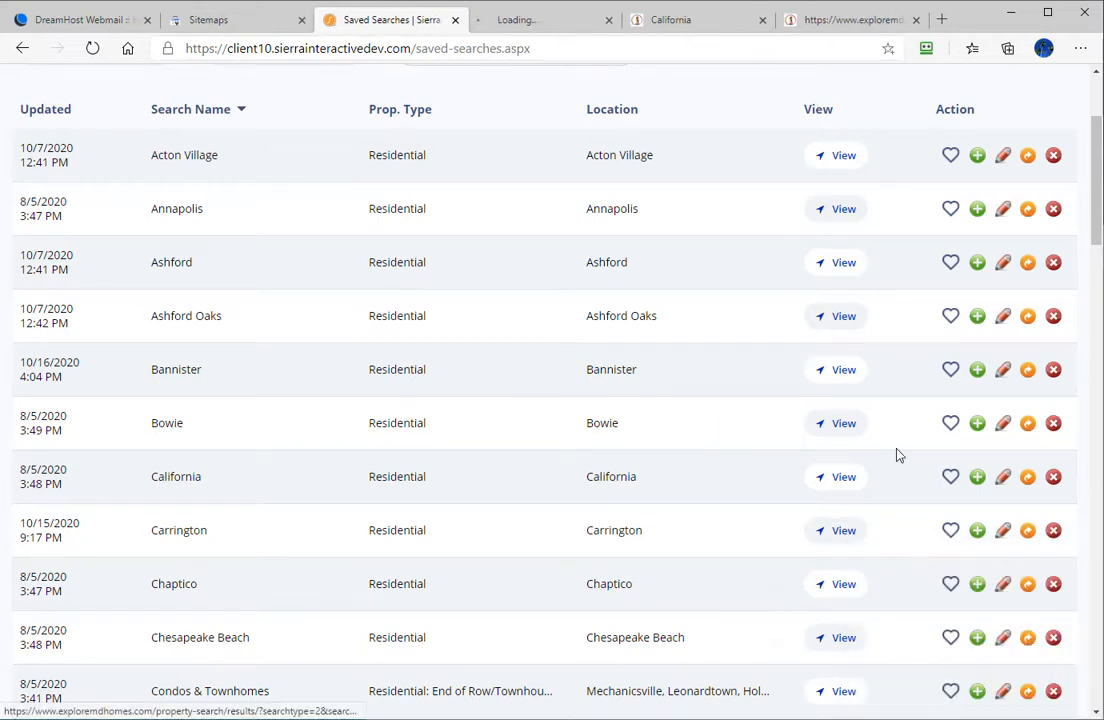
left_click(572, 20)
Copy Carrington's search ID 347585 from its URL into Notepad's relative sitemap path and copy the whole path.
left_click_drag(674, 48, 727, 49)
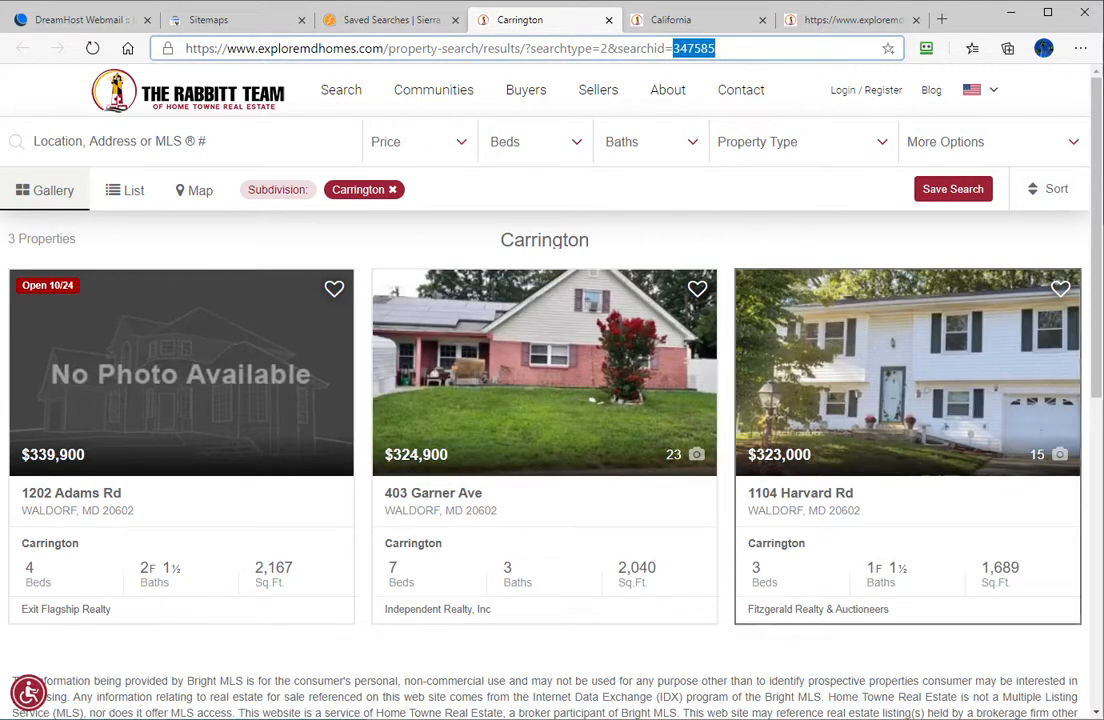
key("alt+Tab")
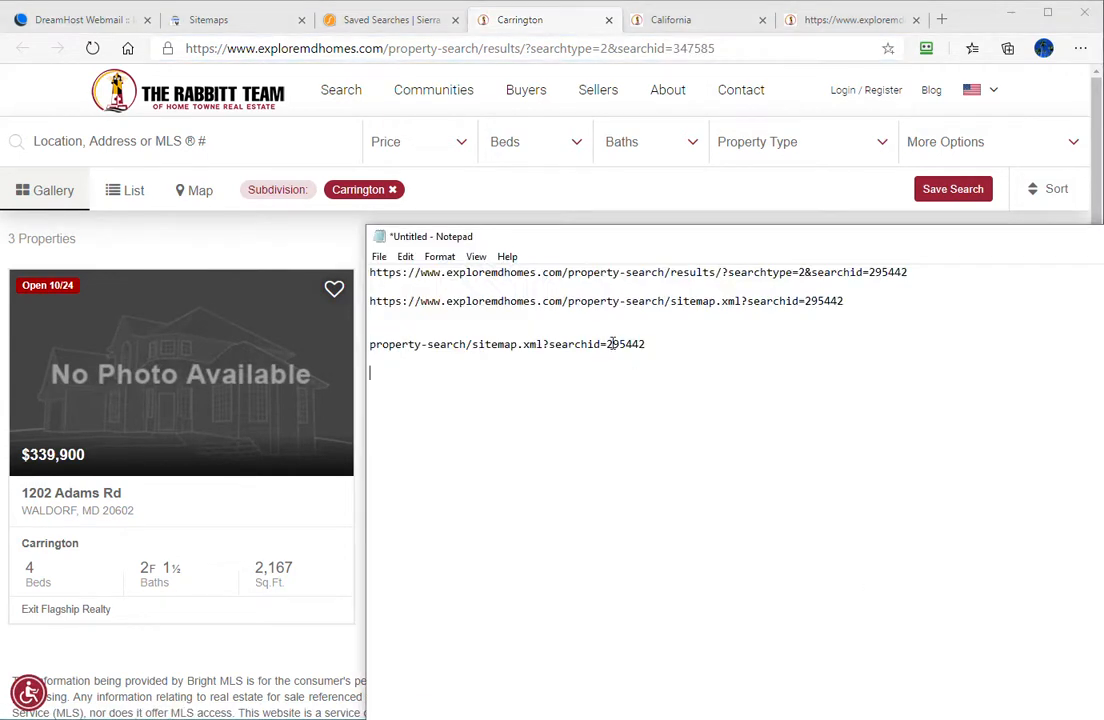
left_click_drag(607, 344, 384, 332)
key("ctrl+v")
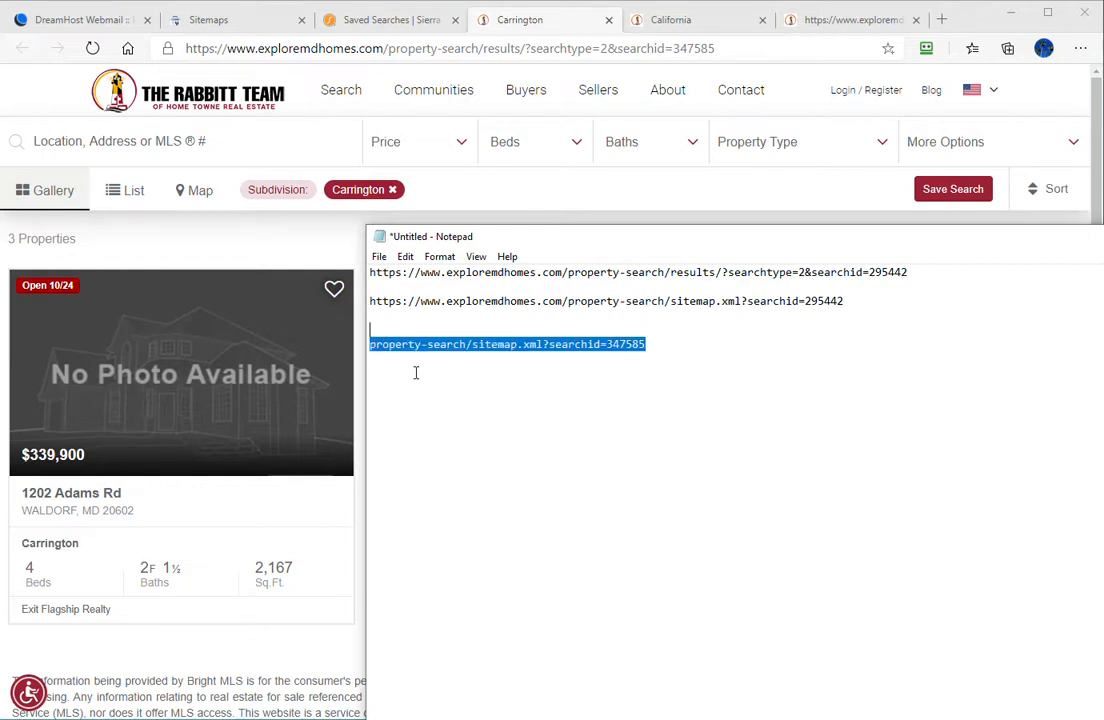
Submit property-search/sitemap.xml?searchid=347585 as a new sitemap in Search Console.
left_click(250, 20)
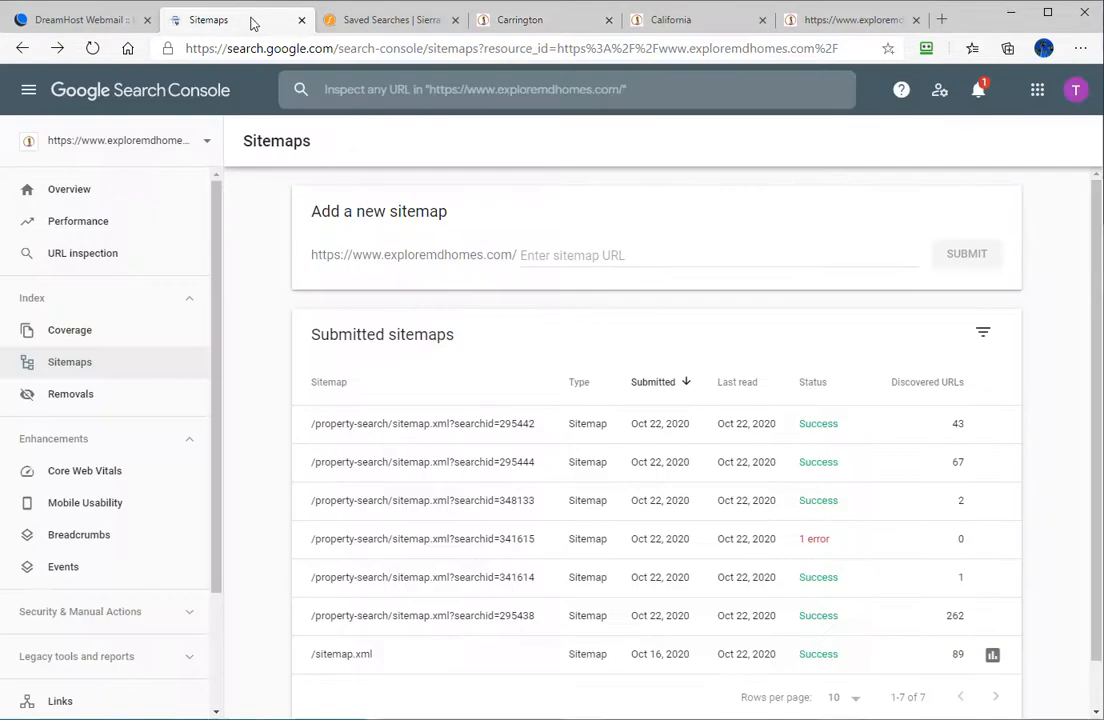
left_click(566, 258)
key("ctrl+v")
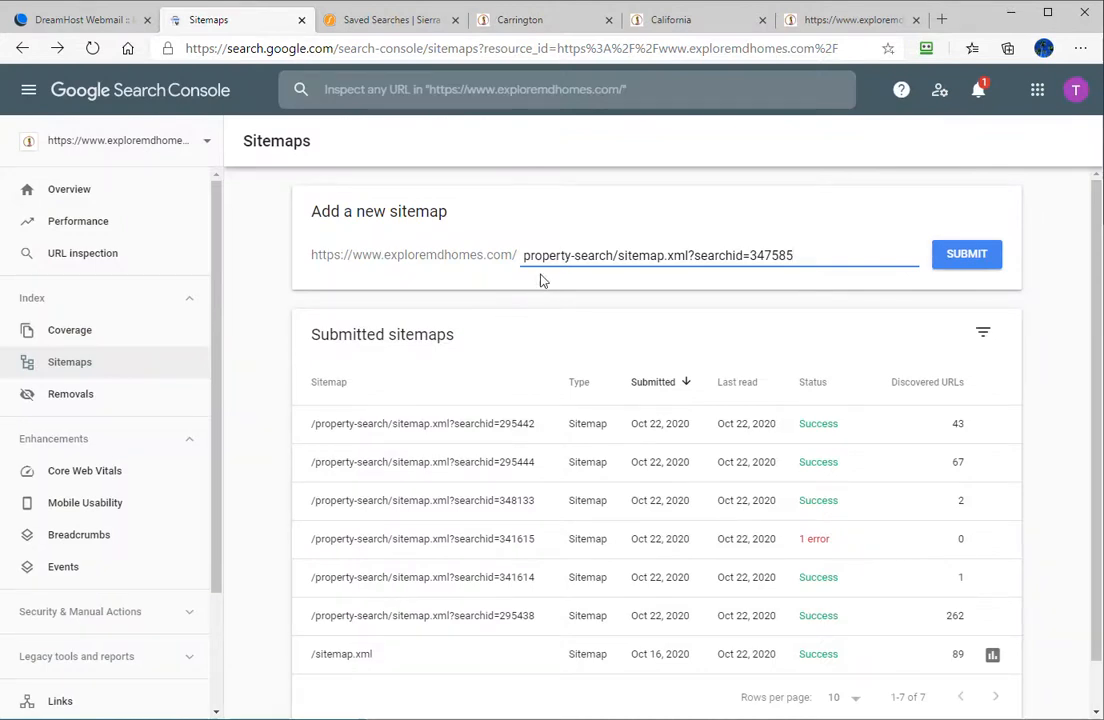
key("Return")
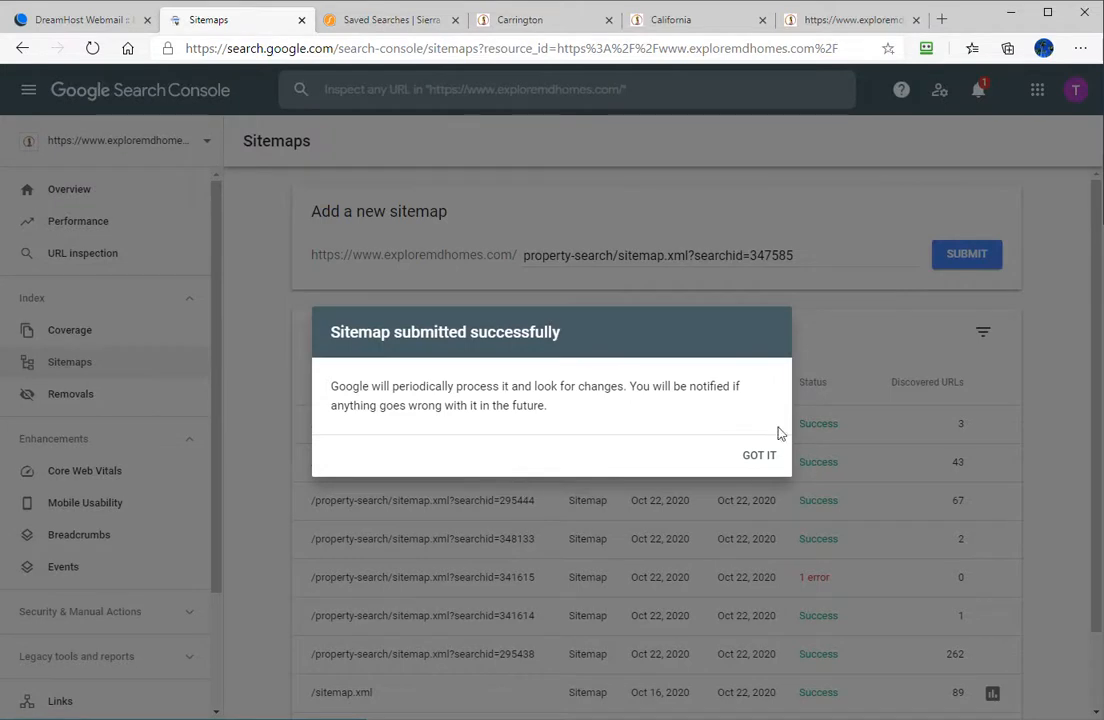
Dismiss the sitemap confirmation and open the Chaptico saved search's results in a new browser tab.
left_click(754, 457)
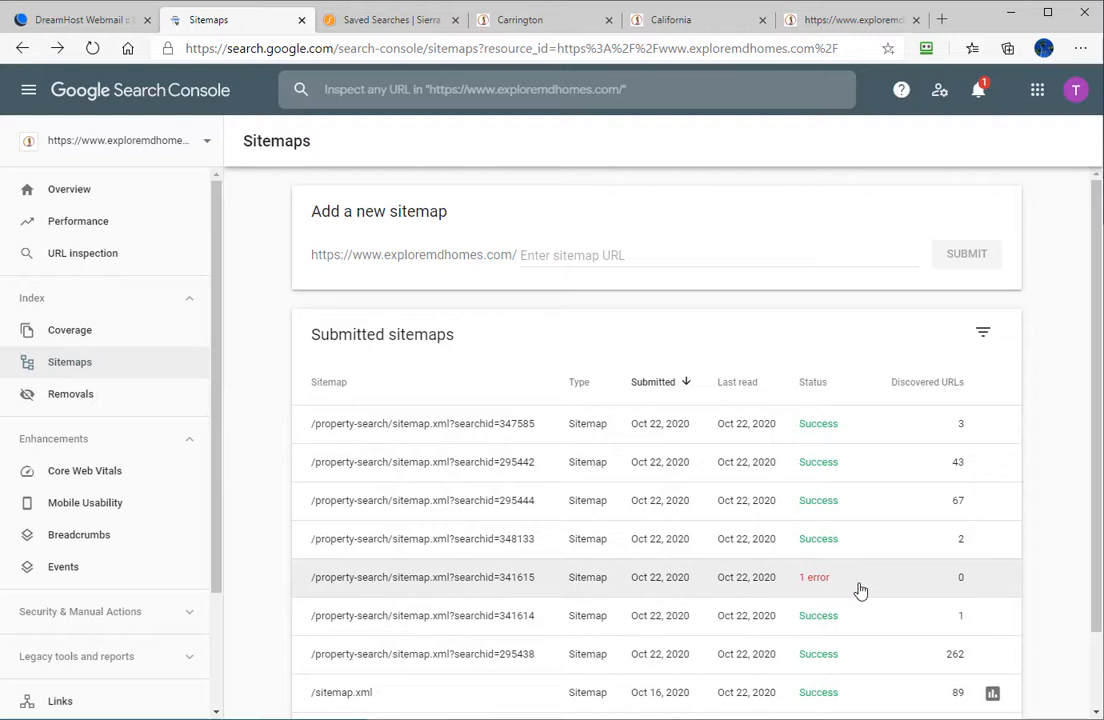
left_click(418, 20)
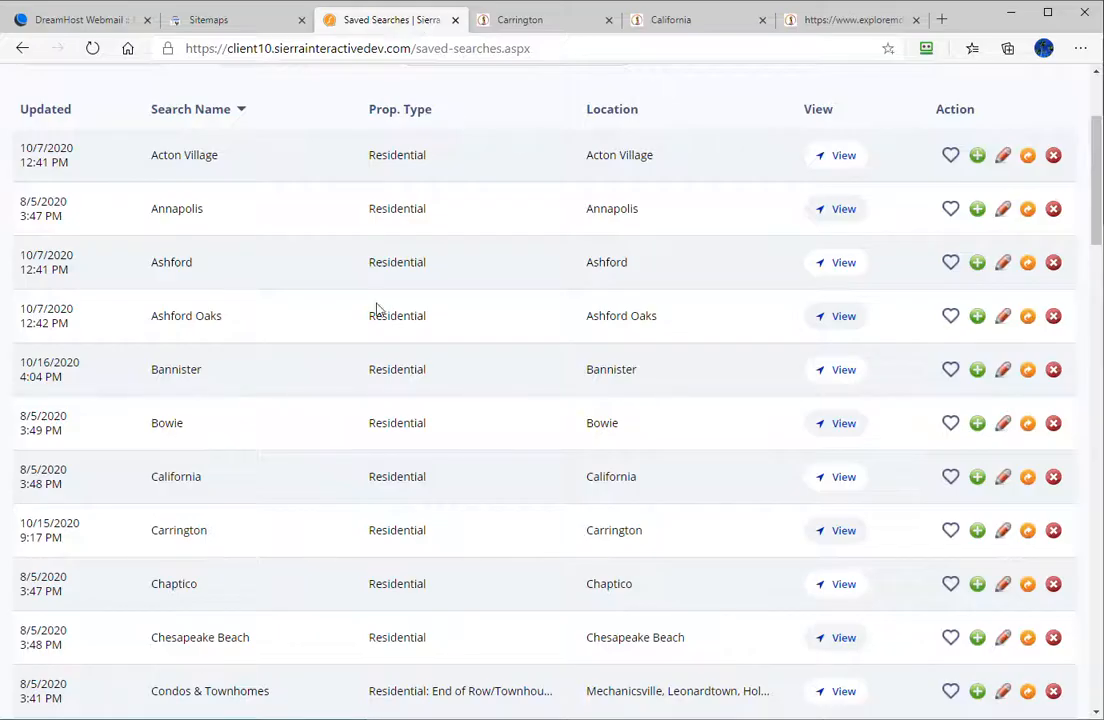
right_click(844, 592)
left_click(922, 360)
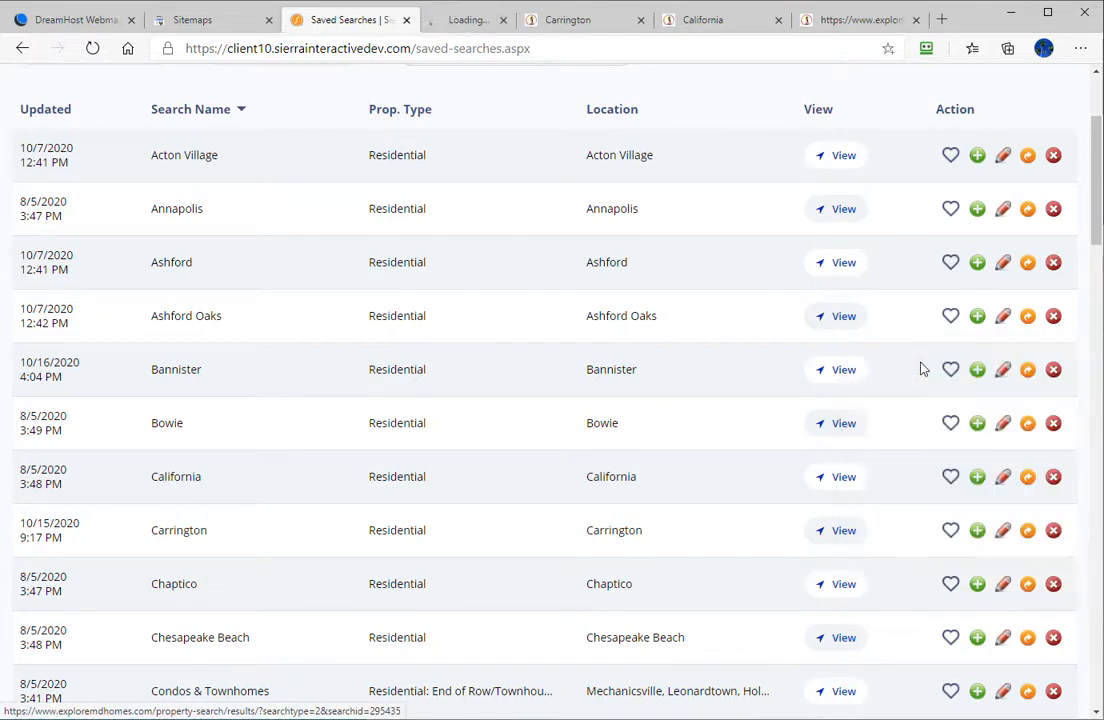
left_click(462, 20)
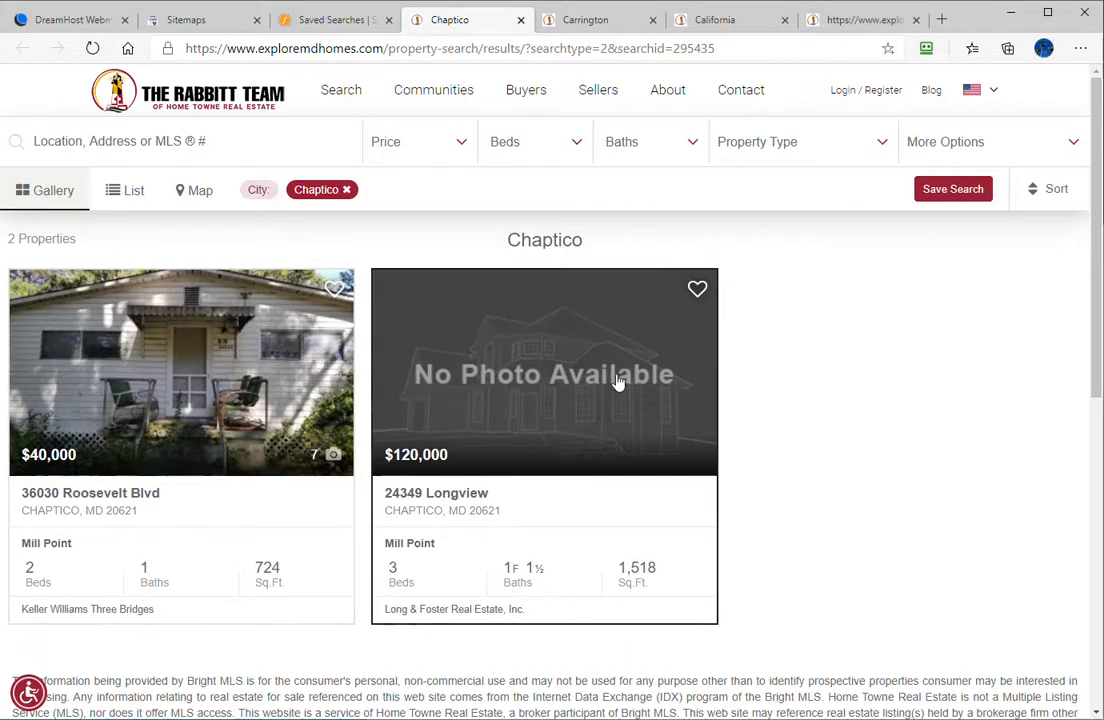
Copy Chaptico's search ID 295435 from its results URL into the open sitemap.xml?searchid= address and load that sitemap.
left_click_drag(674, 48, 717, 46)
key("ctrl+c")
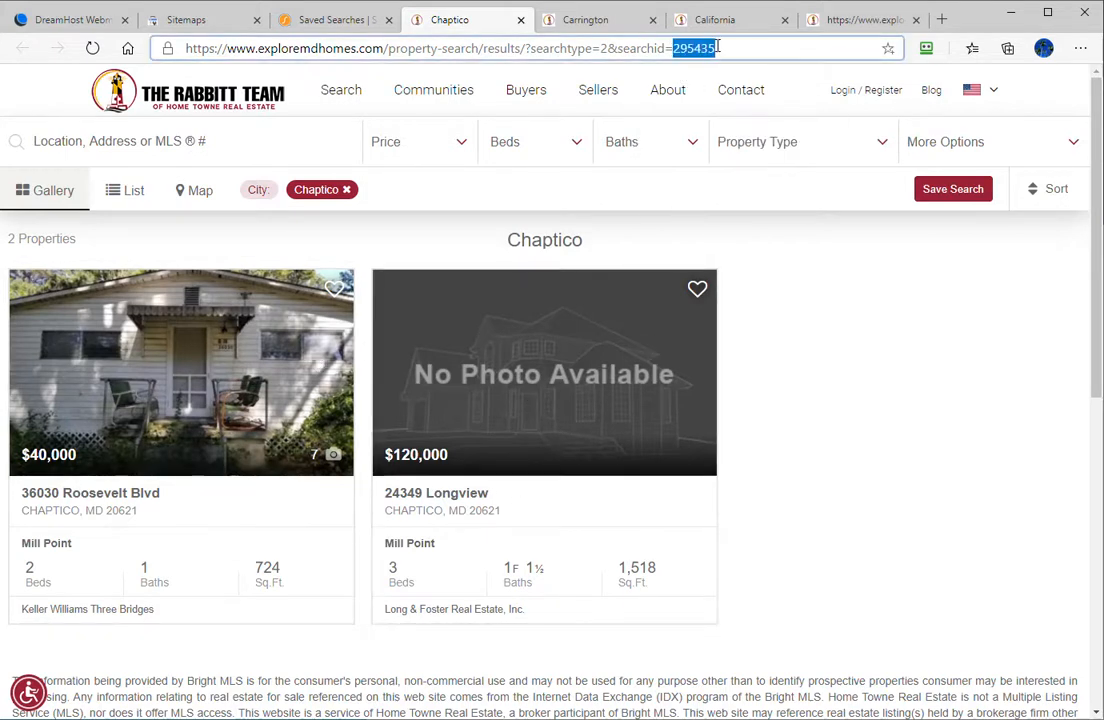
left_click(621, 20)
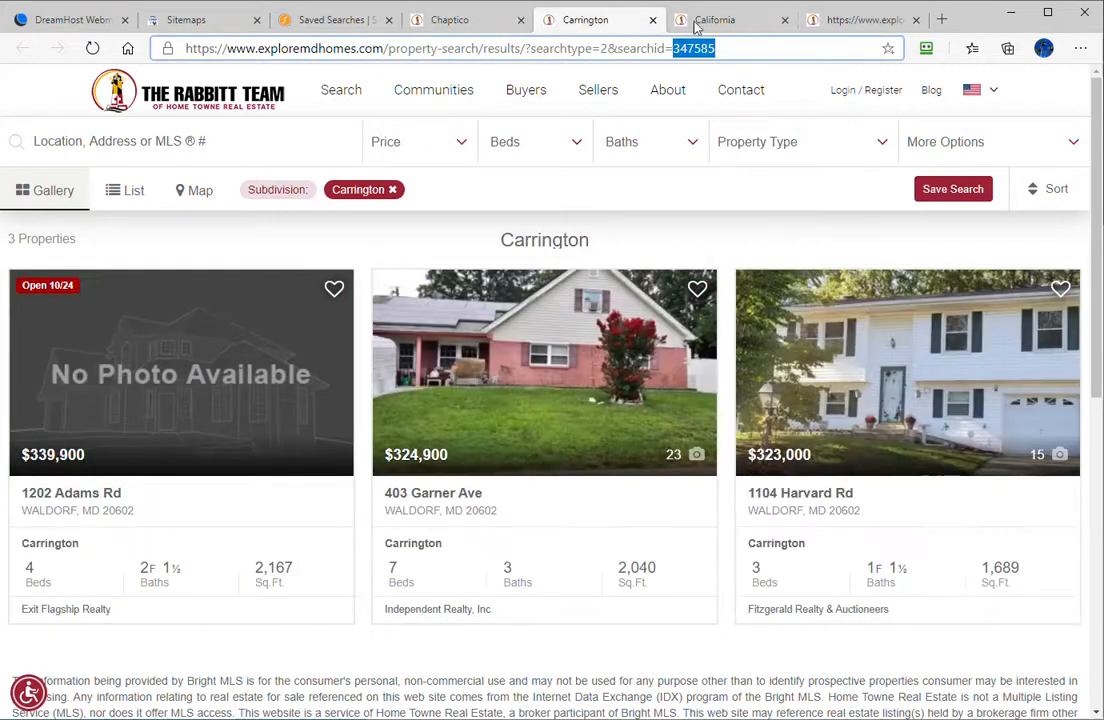
left_click(880, 24)
left_click_drag(613, 49, 692, 49)
key("ctrl+v")
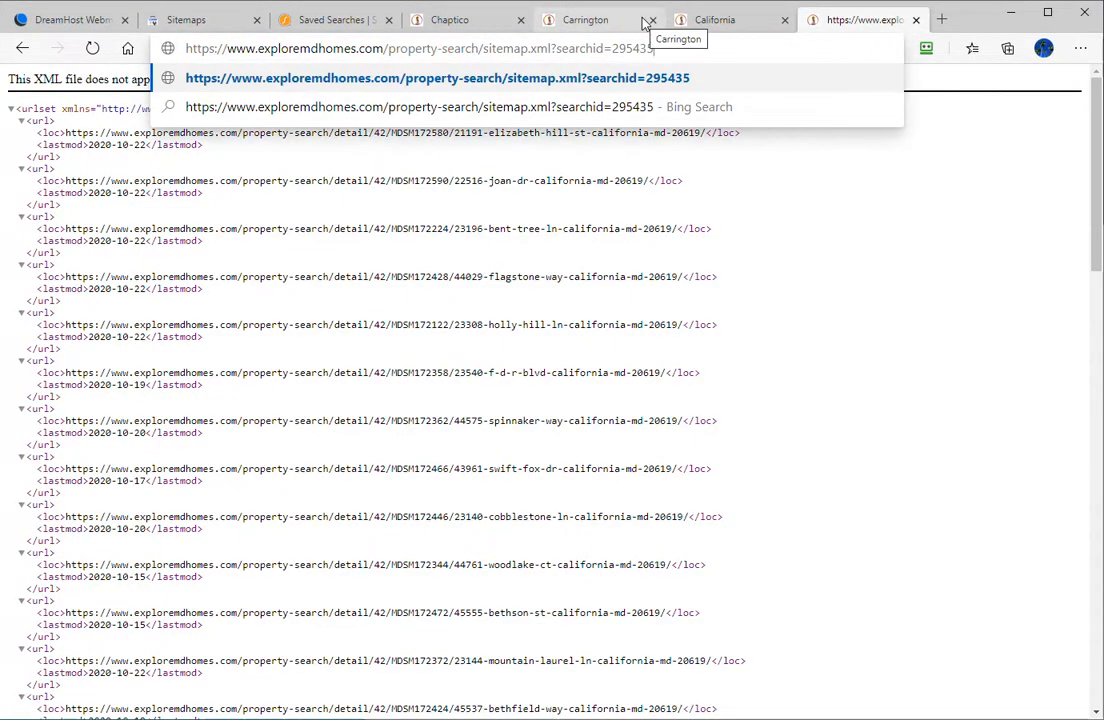
key("Return")
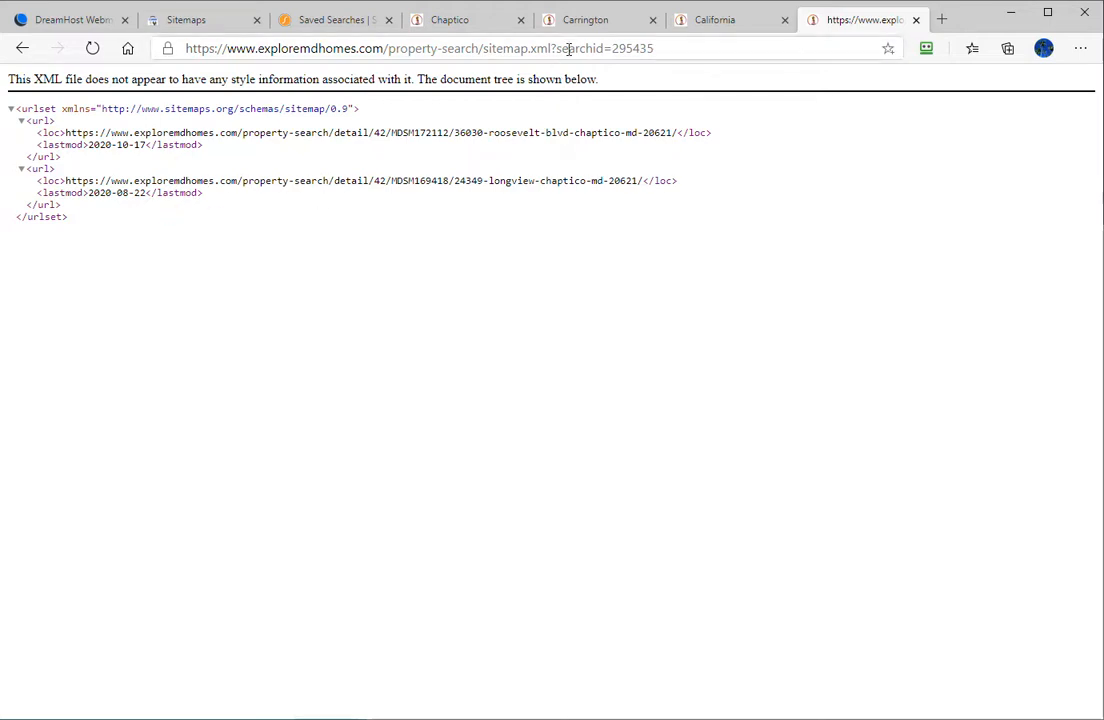
Copy property-search/sitemap.xml?searchid=295435 from the sitemap's address, submit it as a new sitemap in Search Console, and dismiss the confirmation.
left_click_drag(390, 48, 677, 48)
key("ctrl+c")
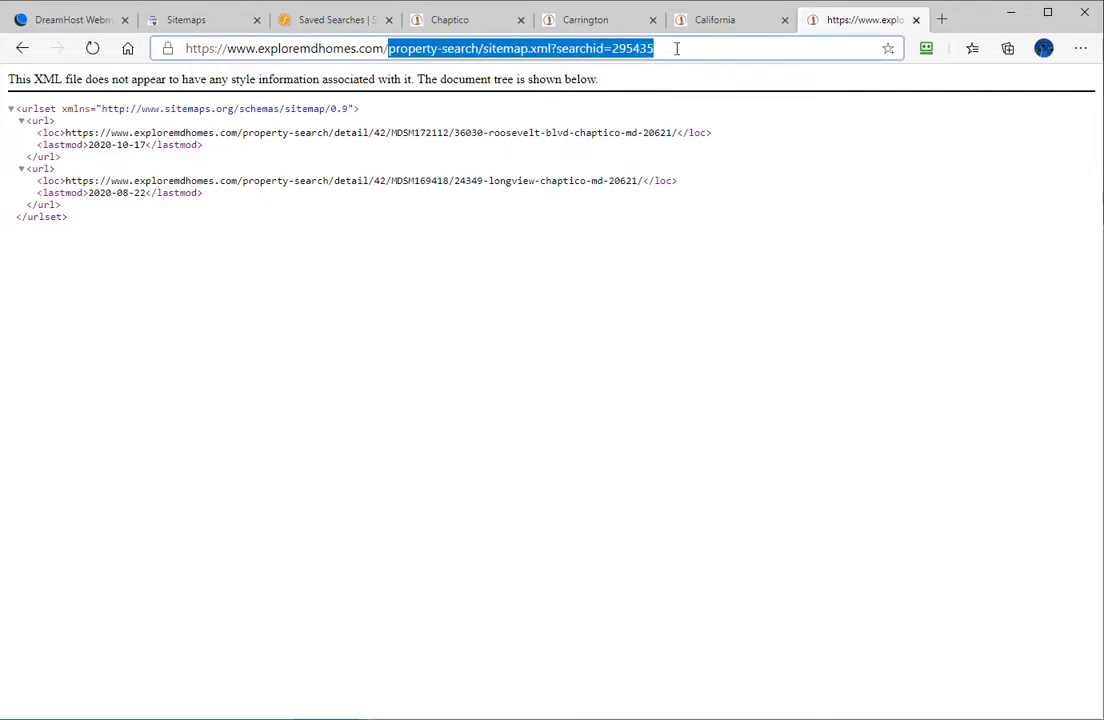
left_click(197, 29)
left_click(571, 255)
key("ctrl+v")
left_click(945, 258)
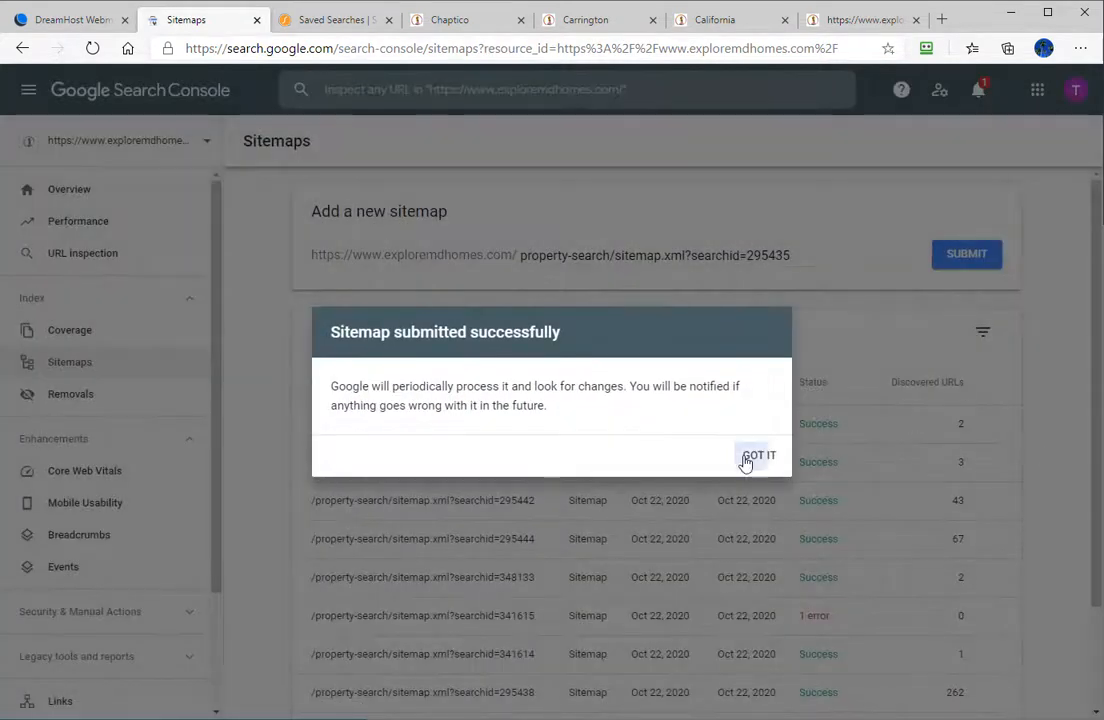
left_click(757, 455)
key("alt+Tab")
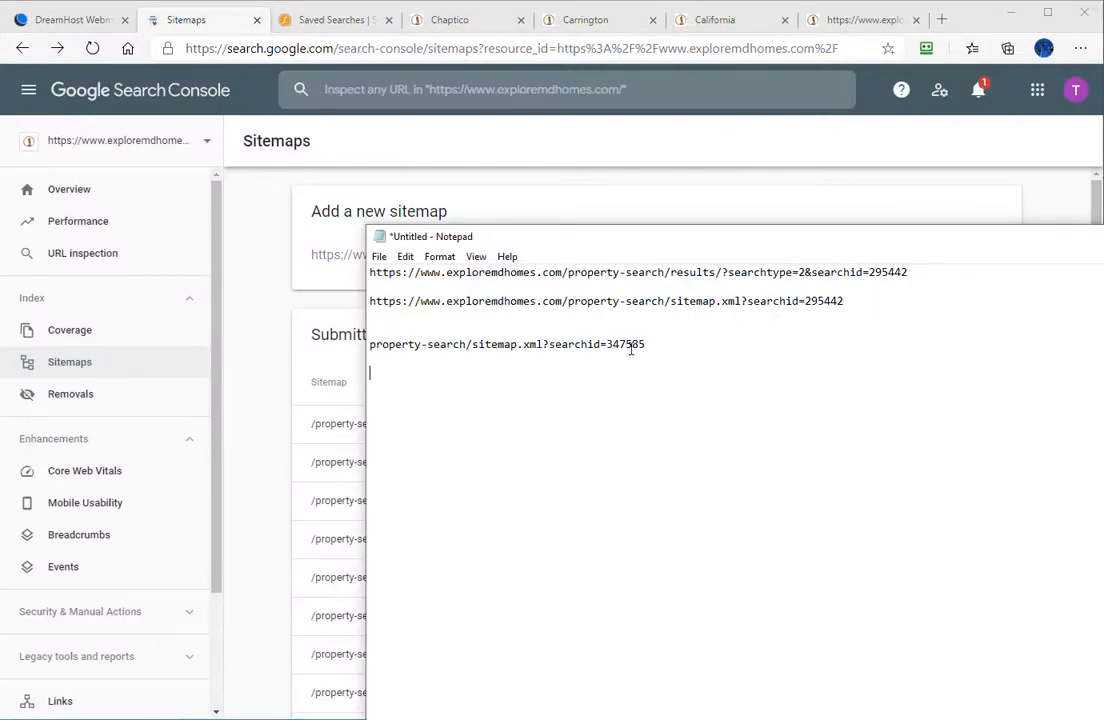
left_click_drag(607, 343, 685, 349)
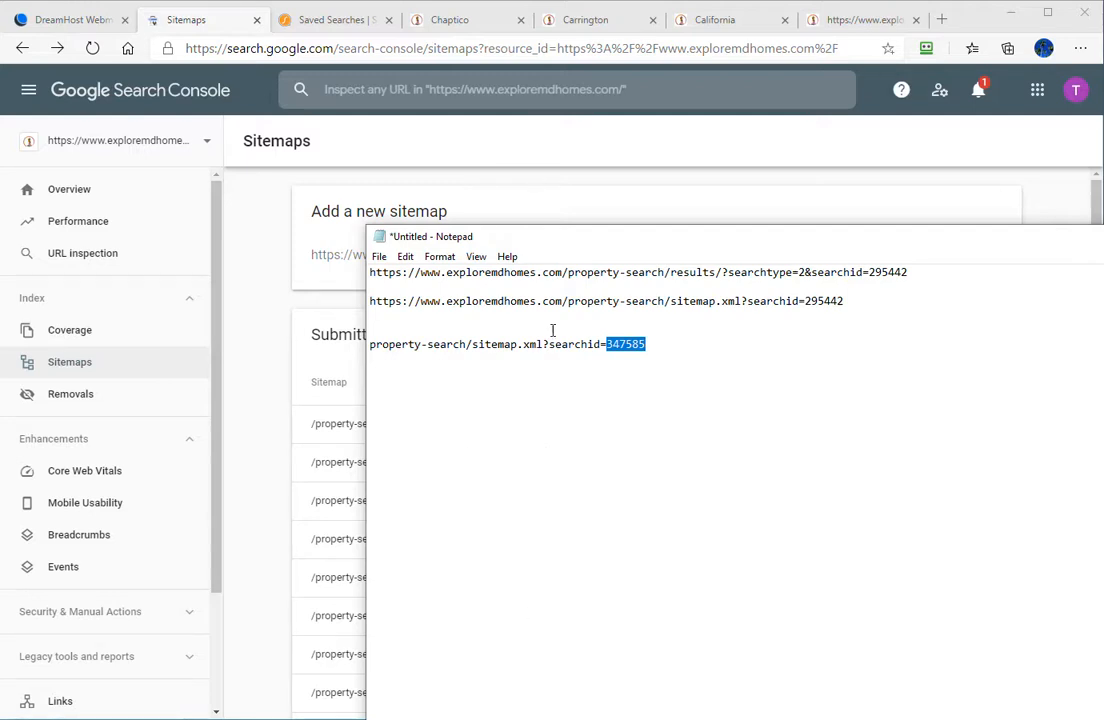
left_click(549, 184)
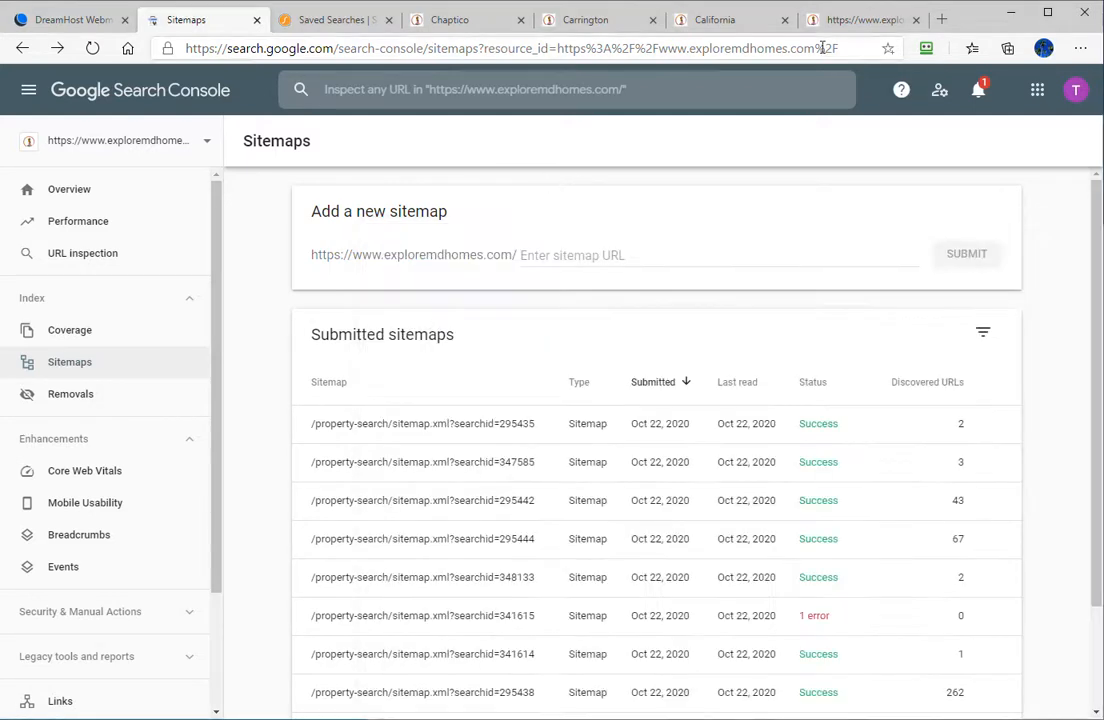
left_click(853, 26)
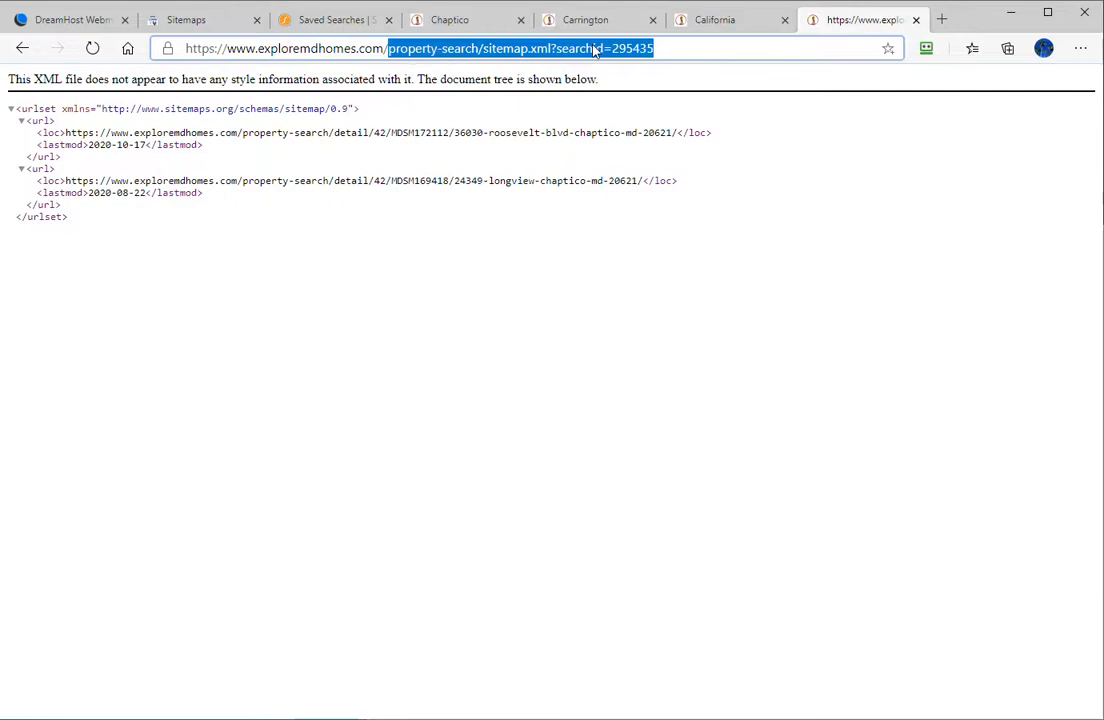
Open the Chesapeake Beach saved search's results in a new browser tab and copy search ID 295440 from the URL.
left_click(330, 20)
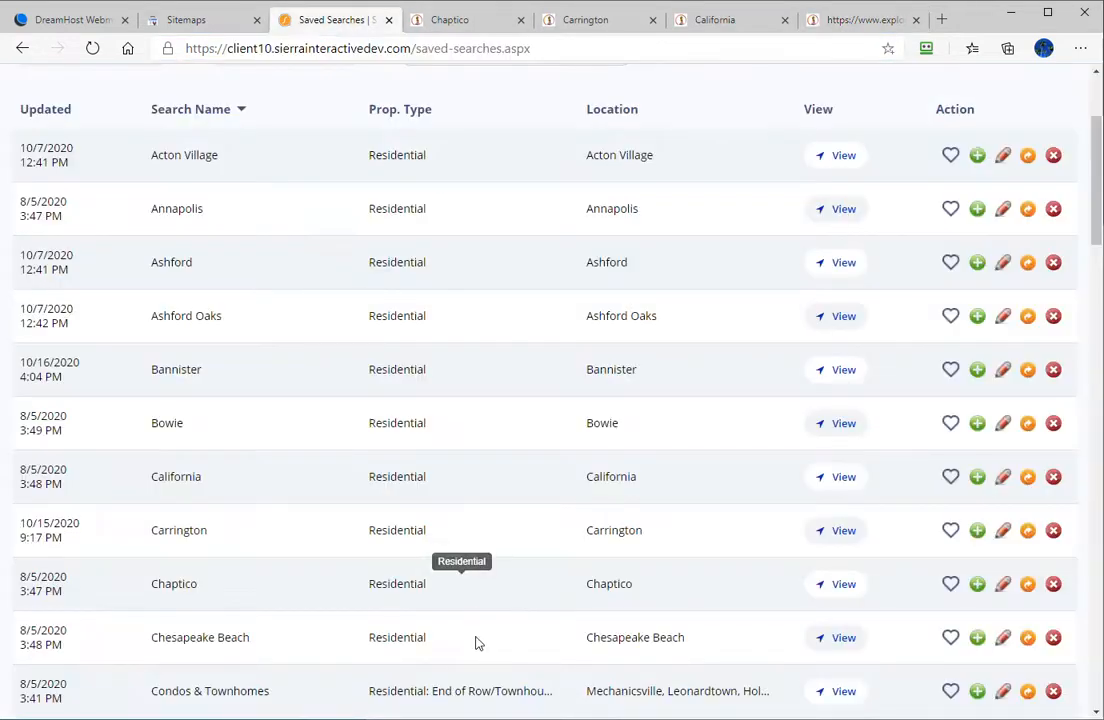
right_click(846, 637)
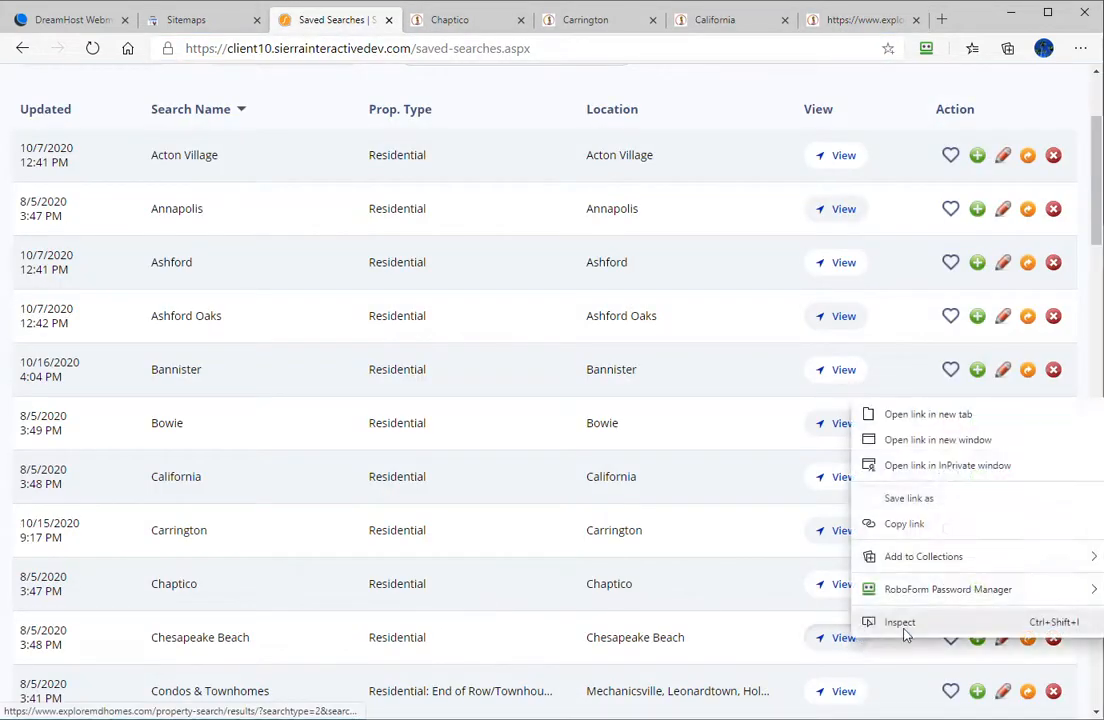
left_click(948, 416)
left_click(405, 20)
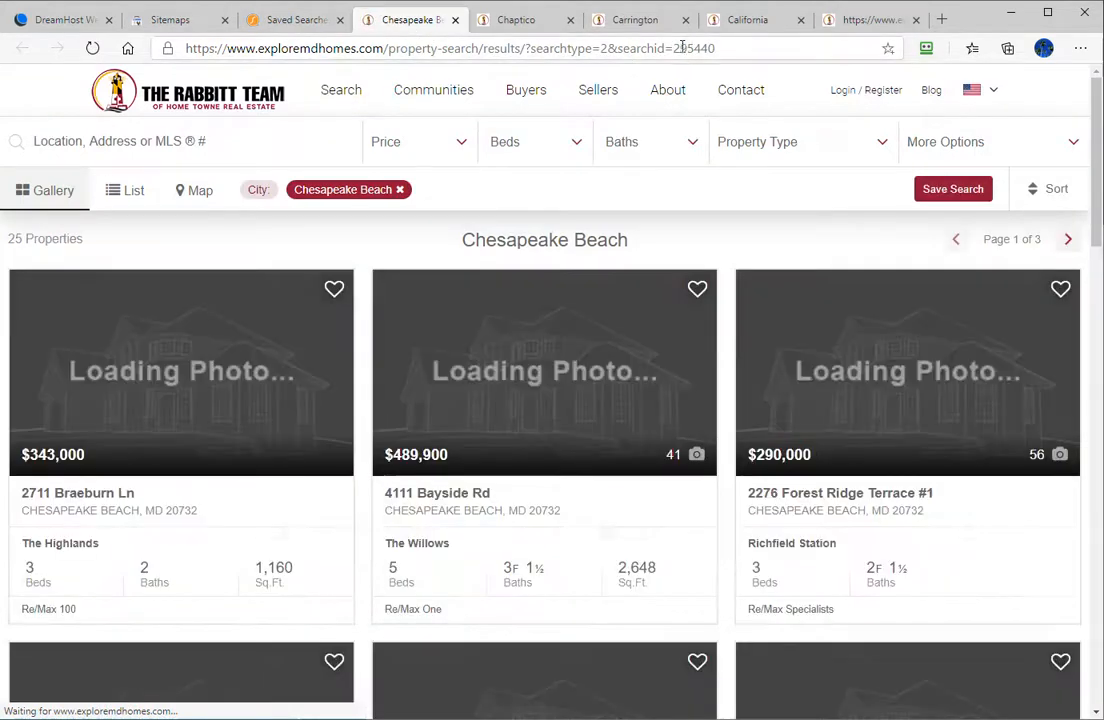
double_click(677, 47)
key("ctrl+c")
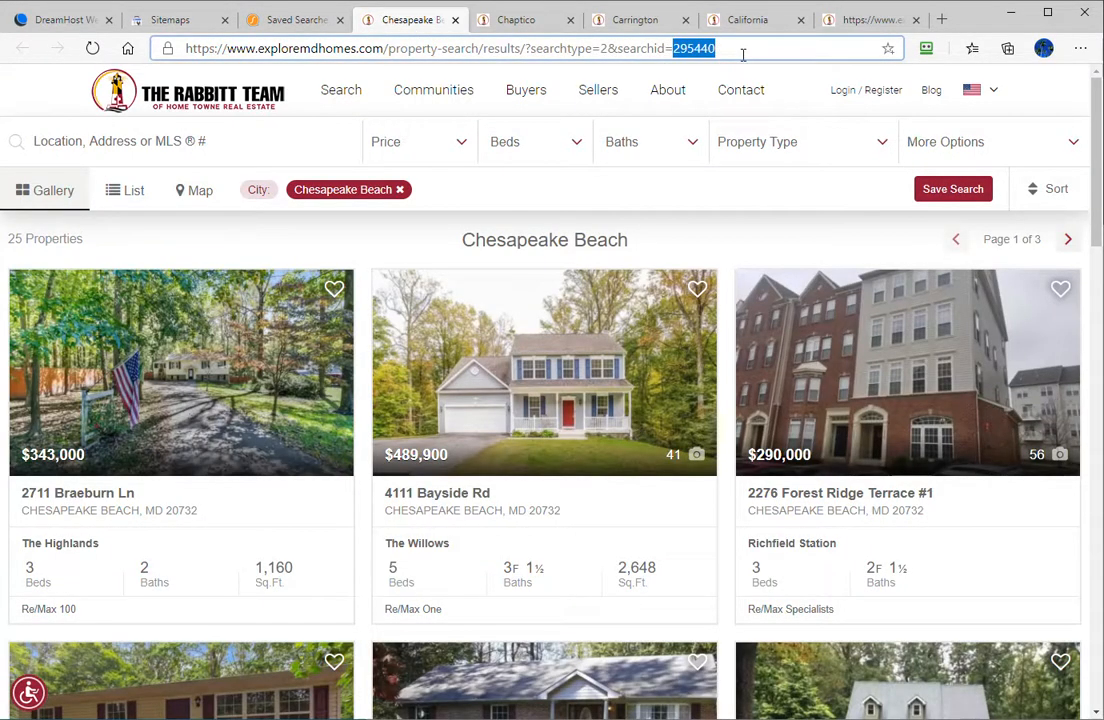
Replace the search ID in the open sitemap address with 295440 and copy the path property-search/sitemap.xml?searchid=295440.
left_click(855, 20)
left_click(626, 48)
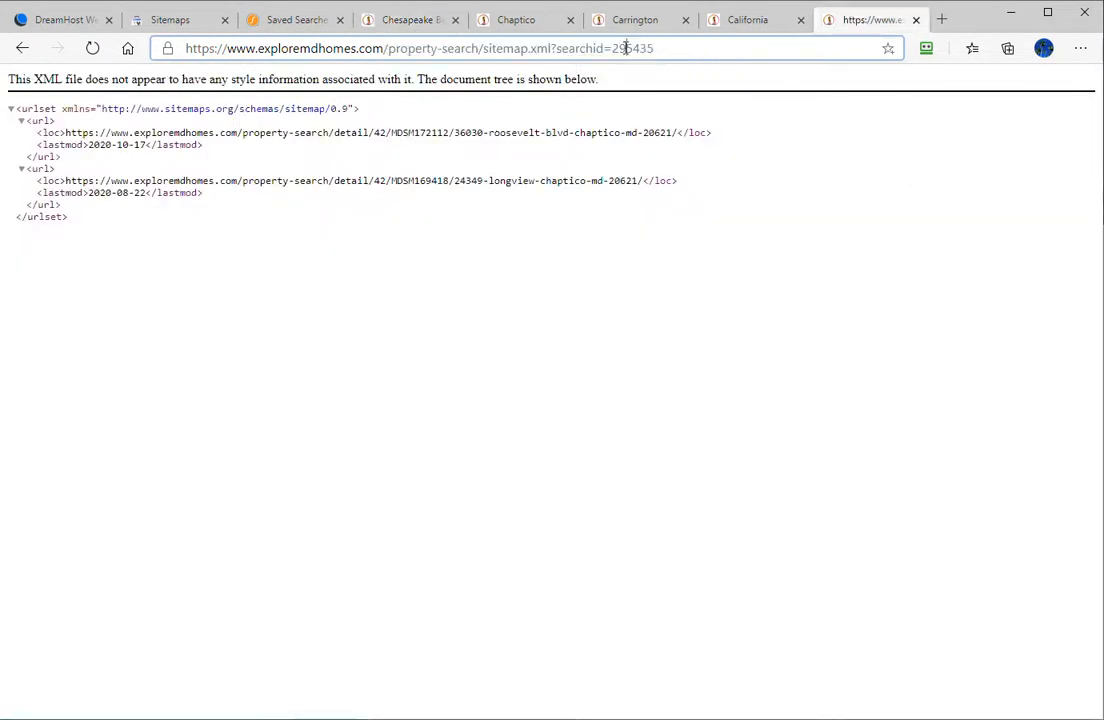
left_click_drag(614, 48, 702, 54)
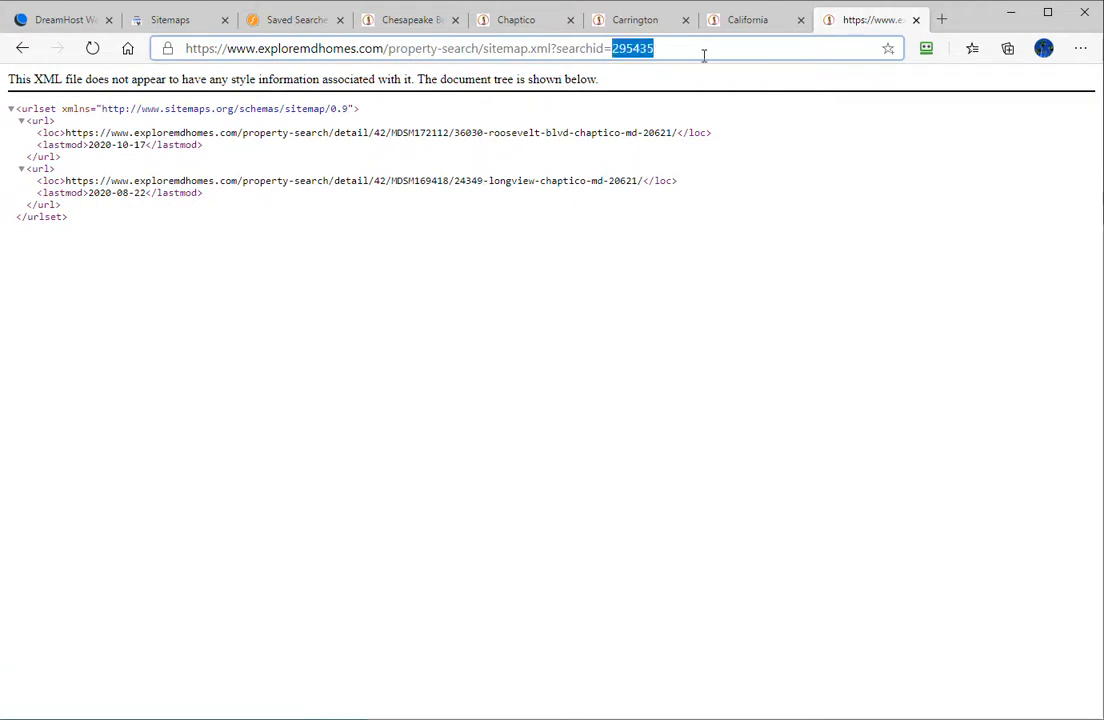
key("ctrl+v")
left_click_drag(392, 50, 699, 54)
key("ctrl+c")
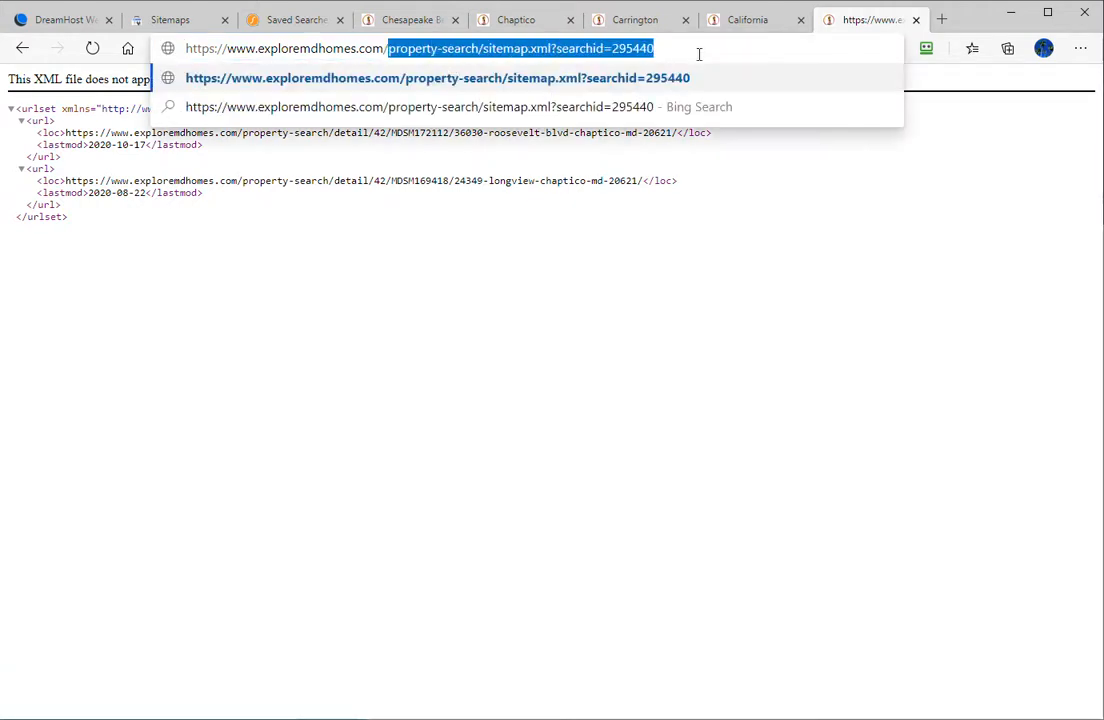
Submit property-search/sitemap.xml?searchid=295440 as a new sitemap in Search Console and dismiss the confirmation.
left_click(185, 22)
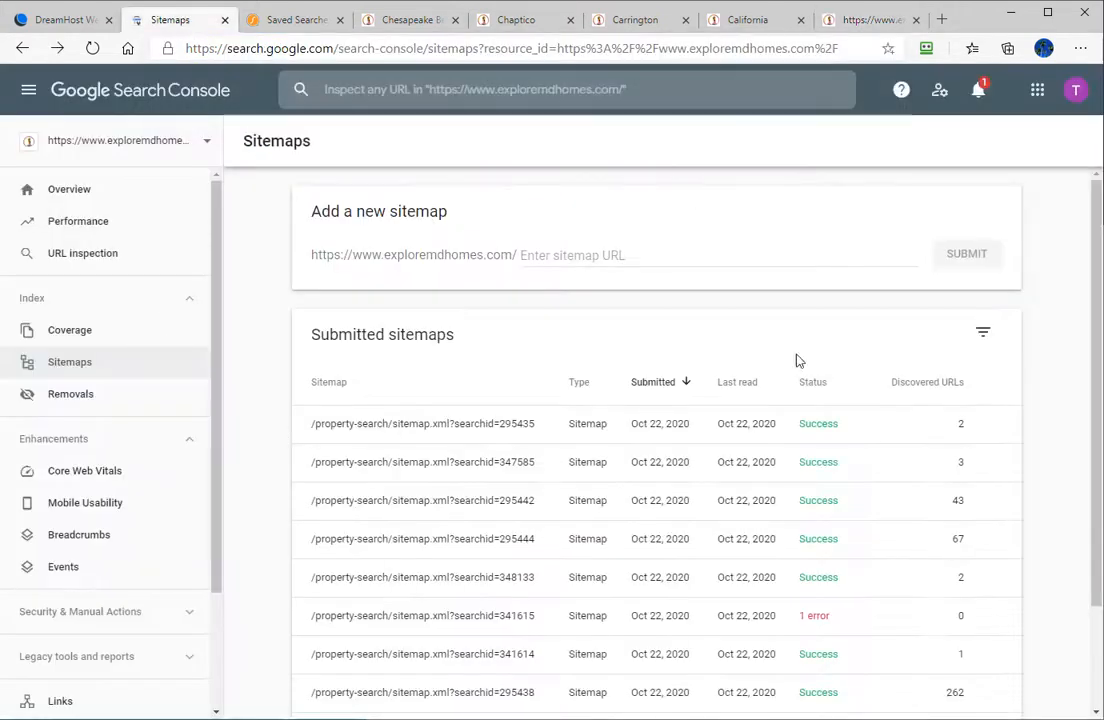
left_click(564, 258)
key("ctrl+v")
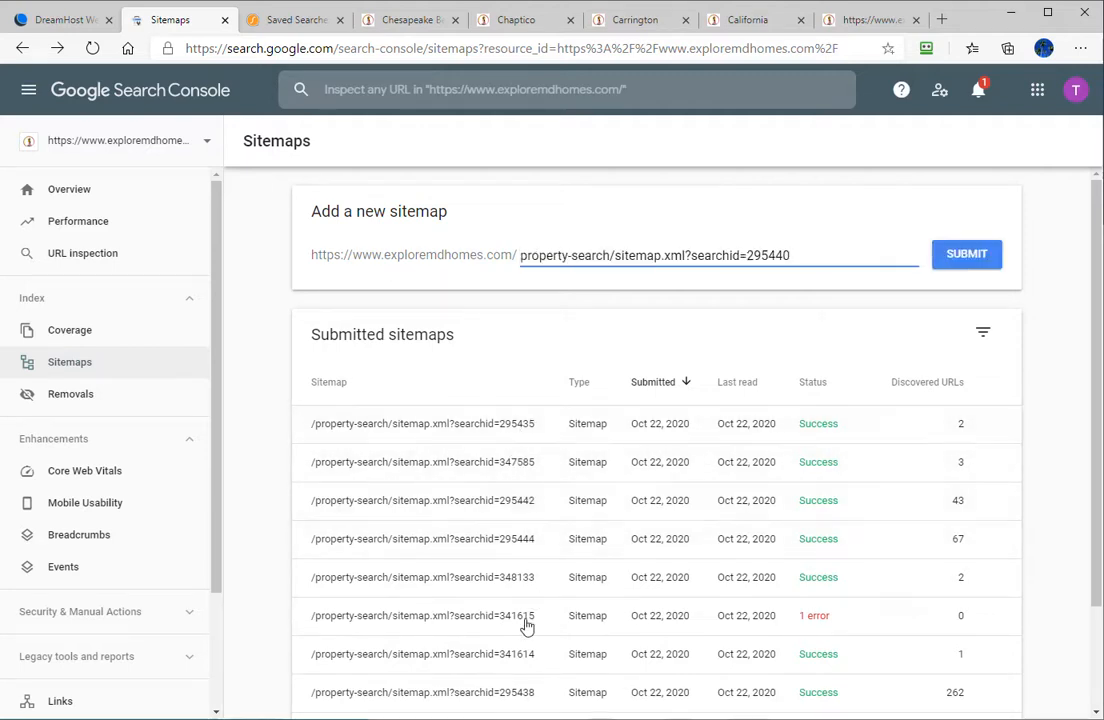
scroll(525, 580, "down", 3)
scroll(515, 515, "up", 3)
left_click(965, 256)
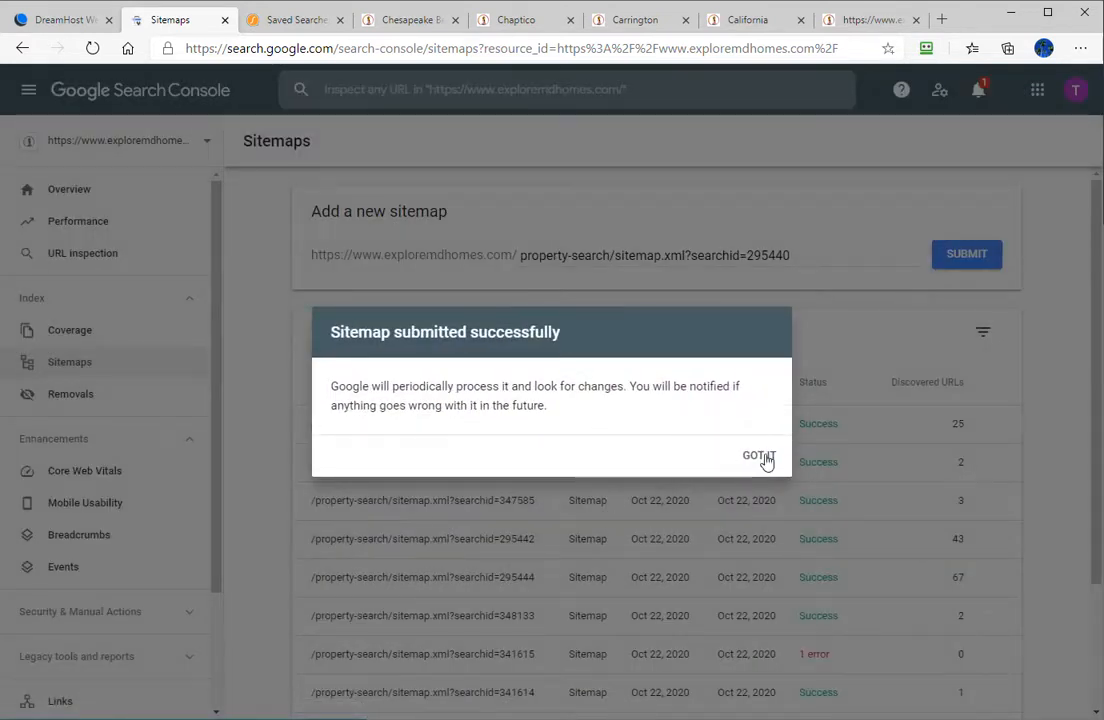
left_click(758, 456)
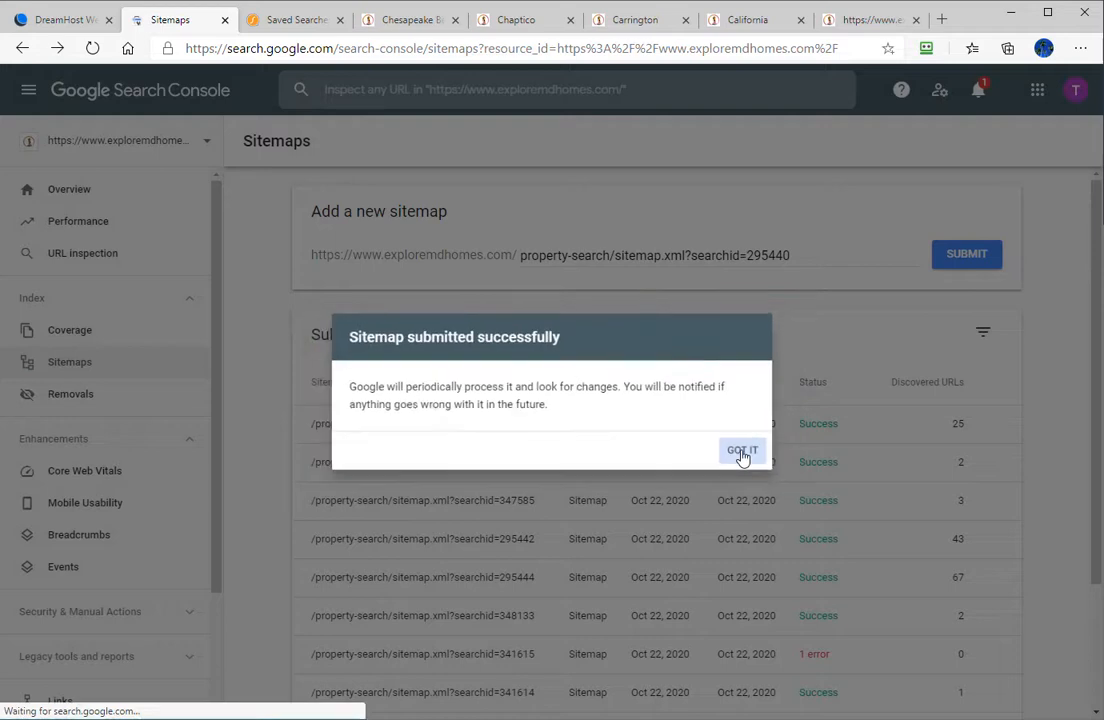
Review the submitted sitemaps in Search Console, the Sierra saved searches list and the URL patterns in Notepad.
scroll(700, 437, "down", 2)
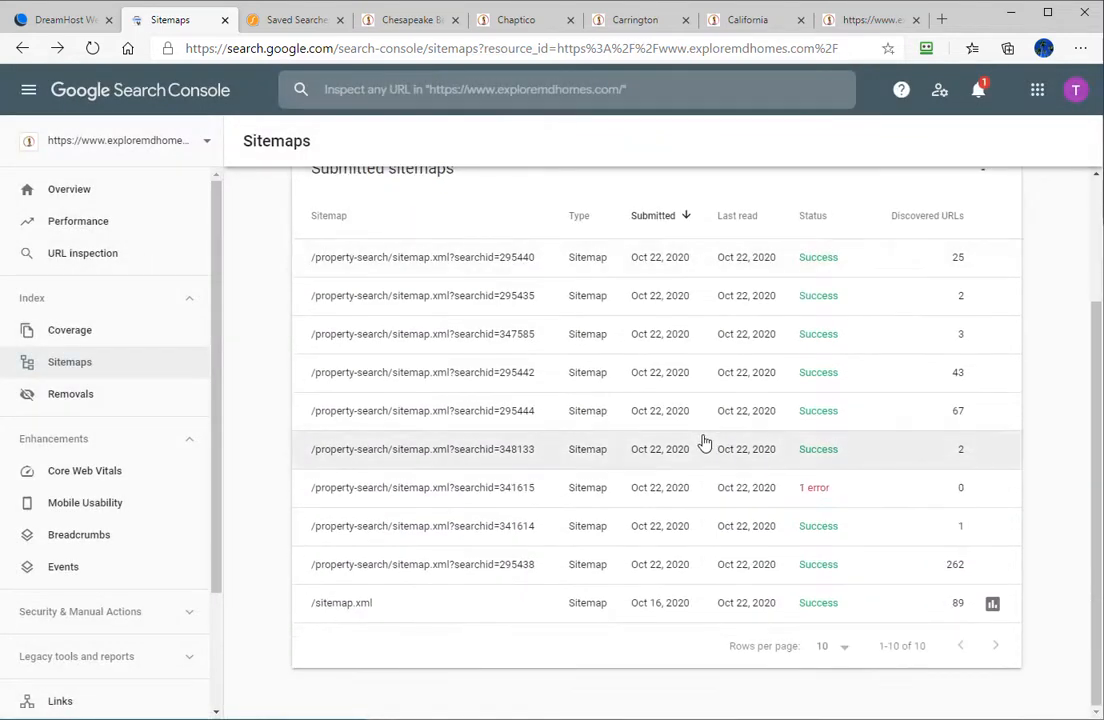
scroll(660, 426, "up", 3)
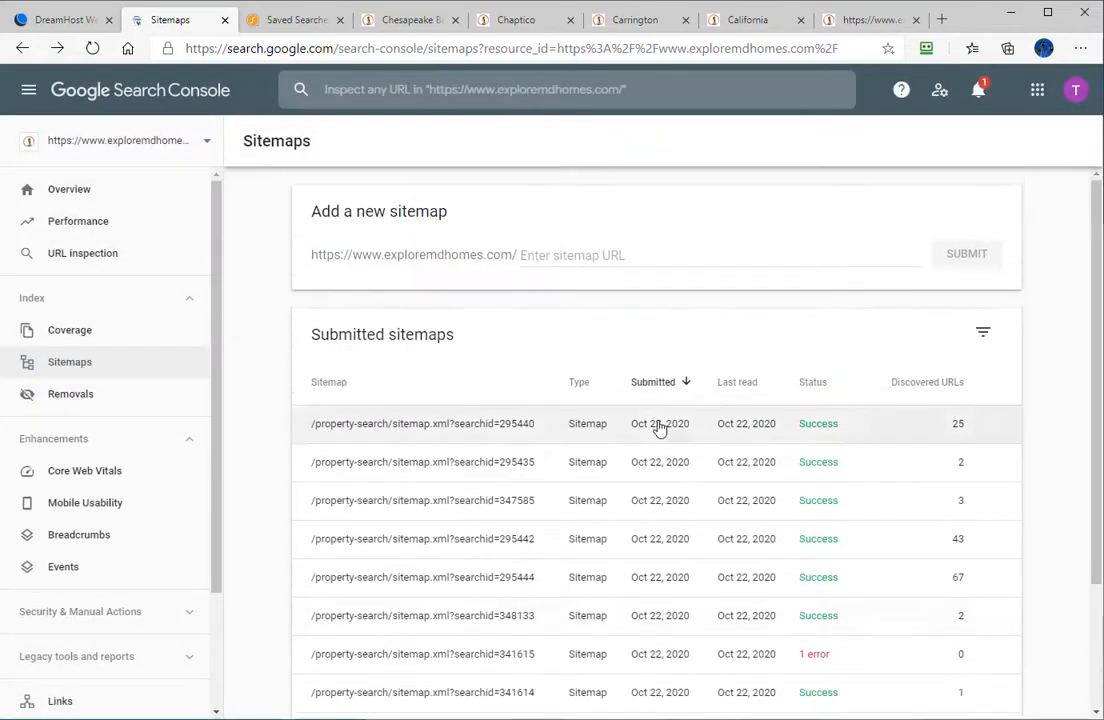
left_click(296, 22)
scroll(500, 325, "up", 2)
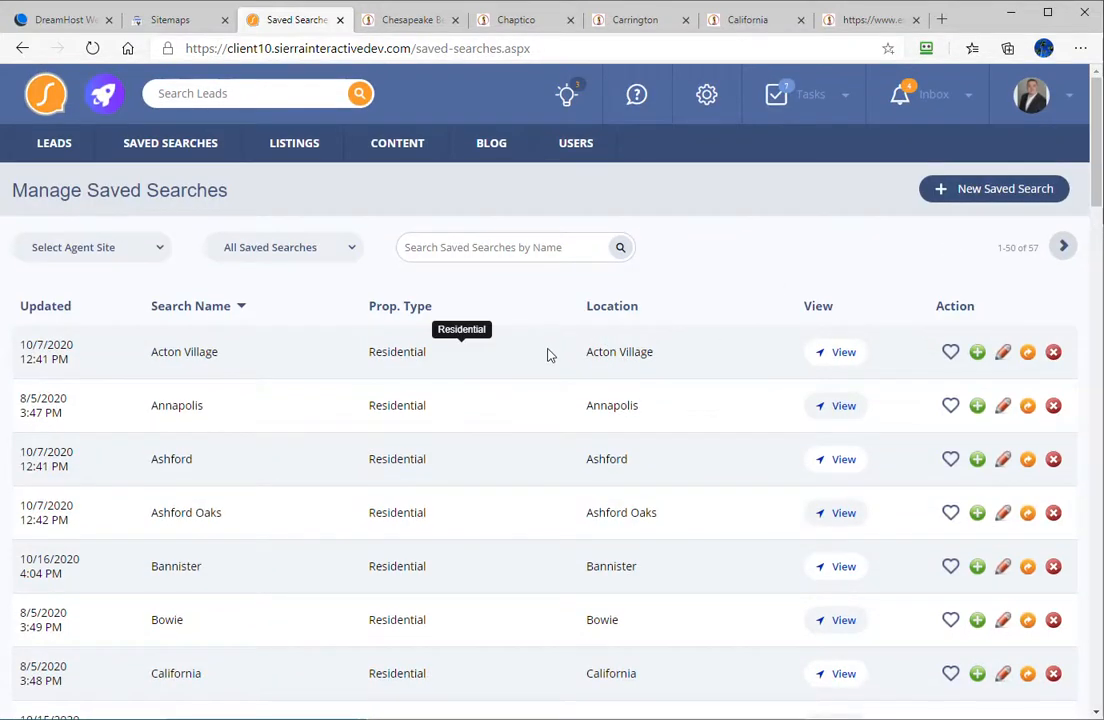
scroll(552, 520, "down", 5)
scroll(552, 520, "up", 6)
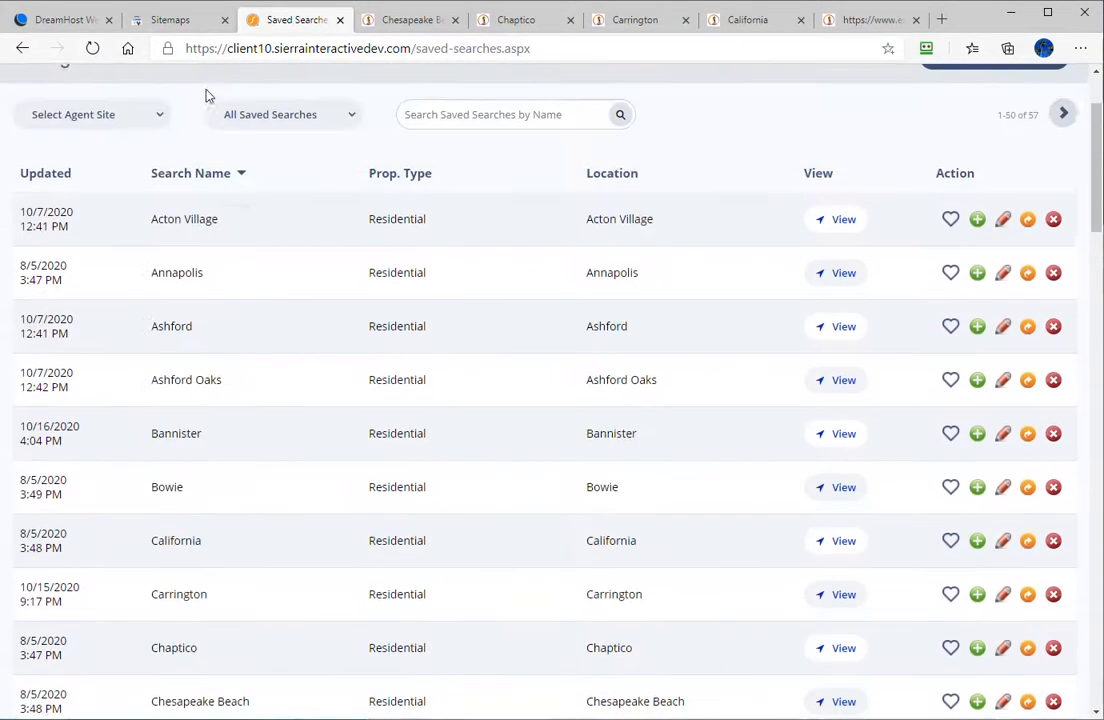
left_click(170, 20)
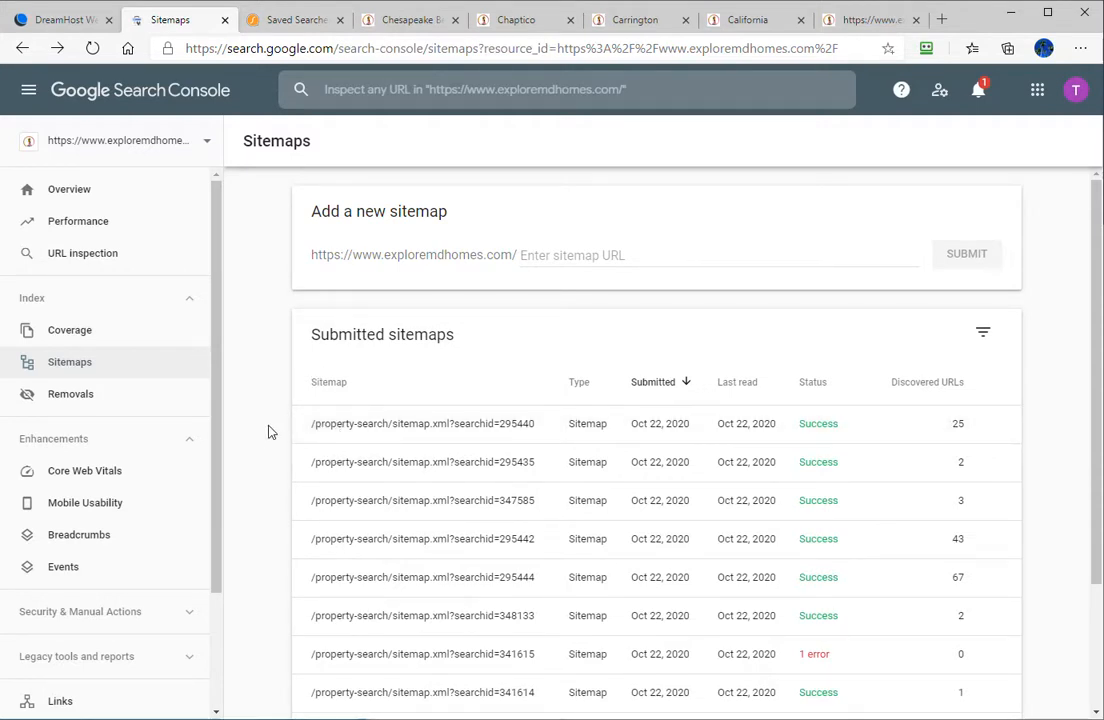
key("alt+Tab")
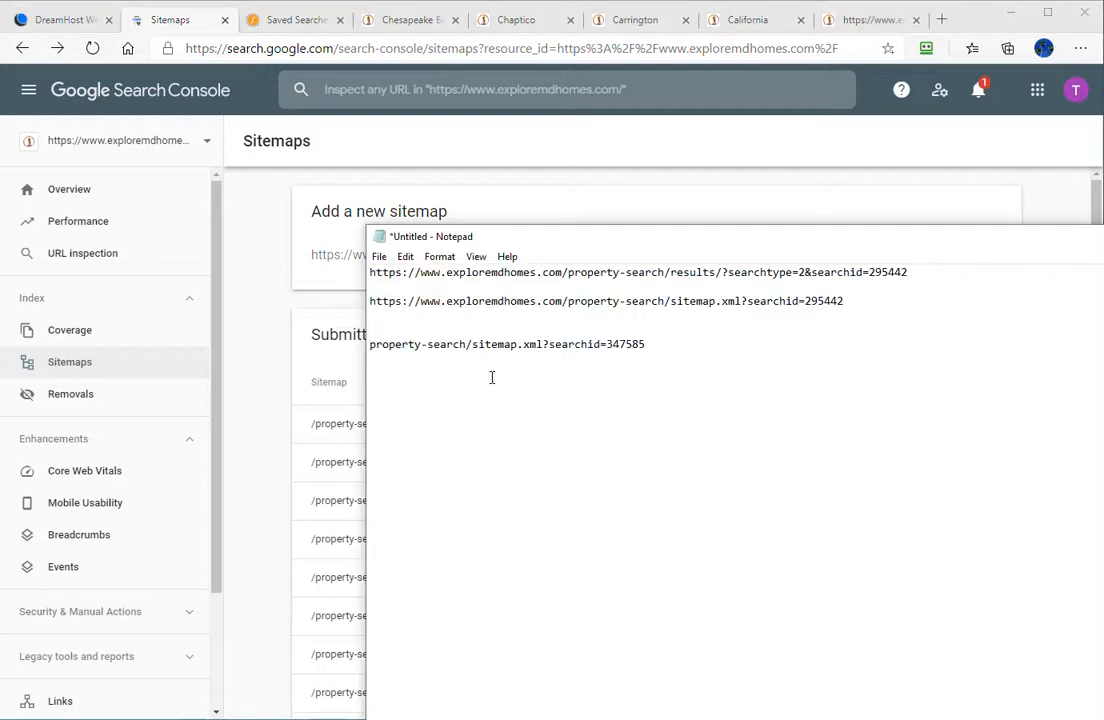